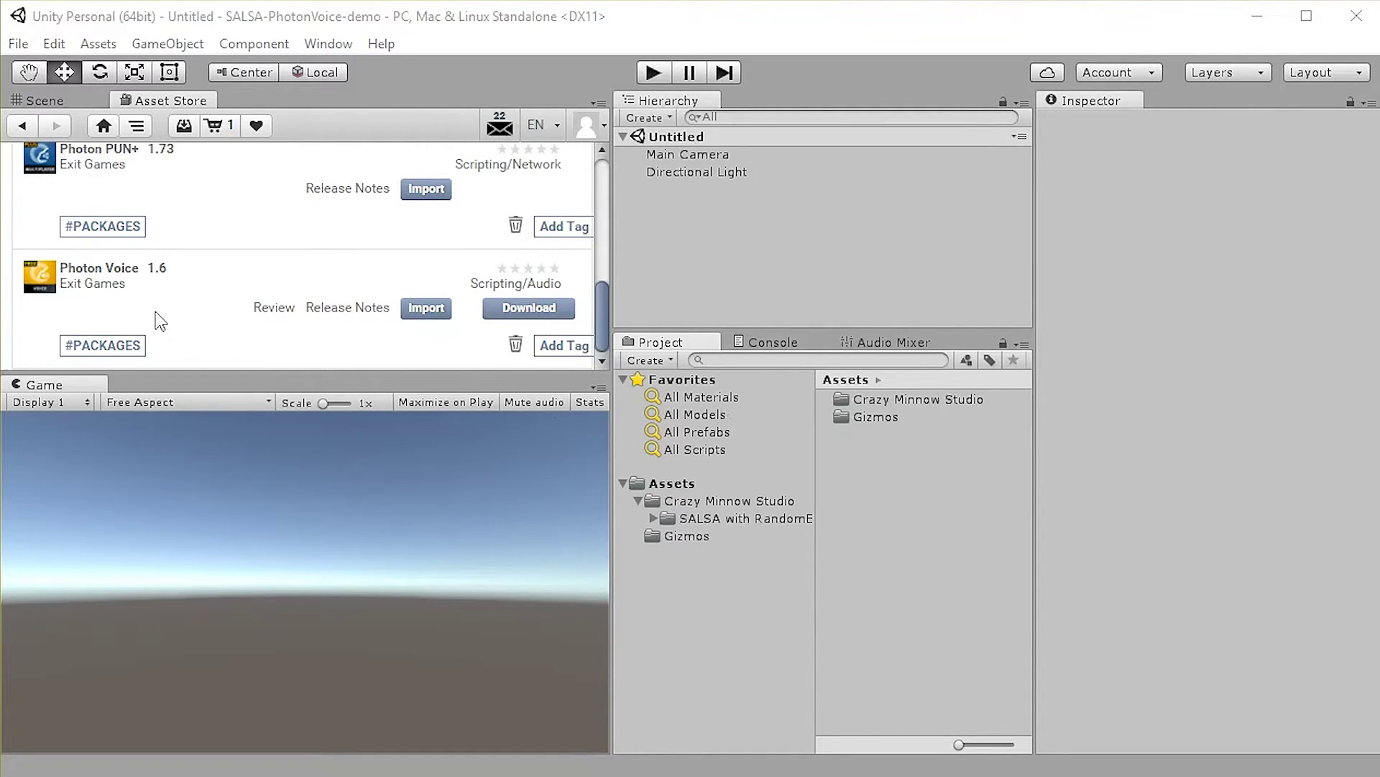
# View the SALSA with RandomEyes contents of Crazy Minnow Studio and import the Photon Voice package
pyautogui.click(706, 501)
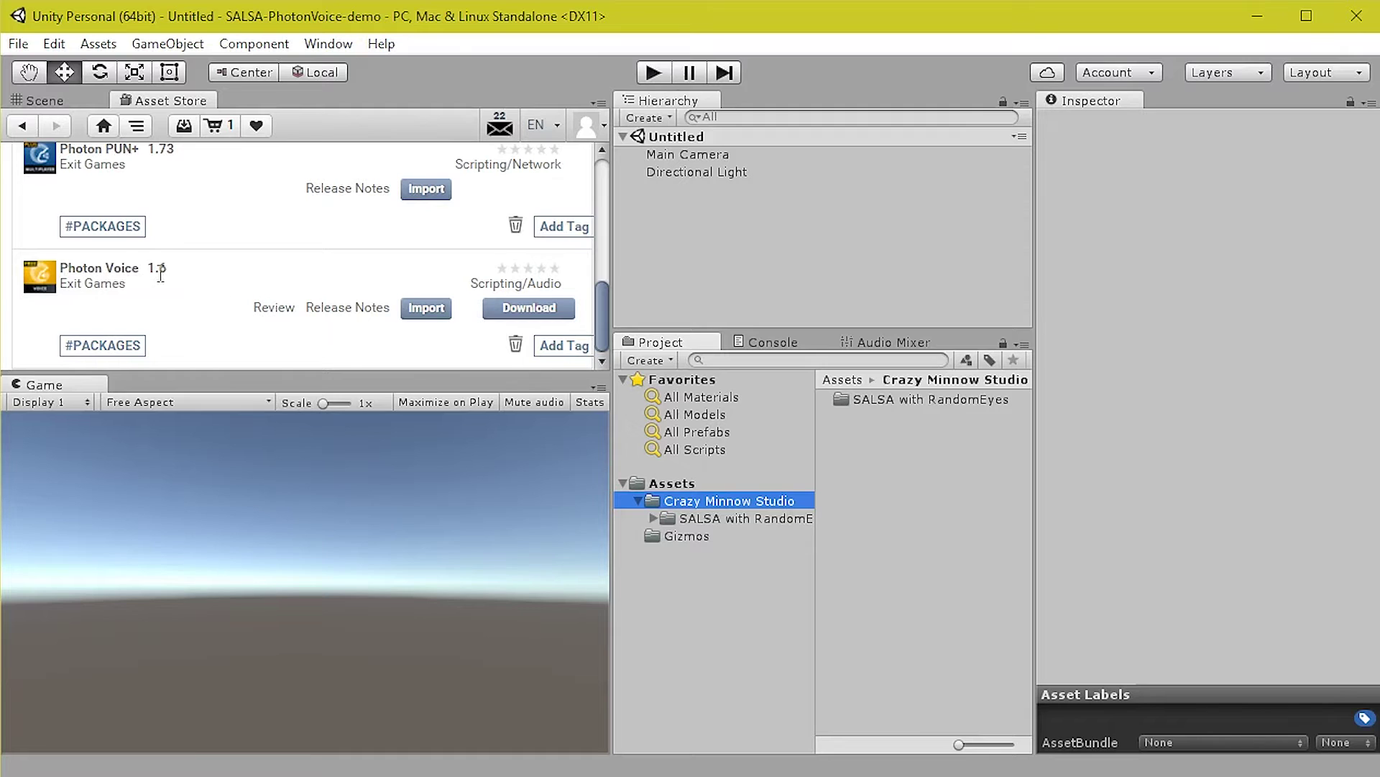
pyautogui.click(426, 309)
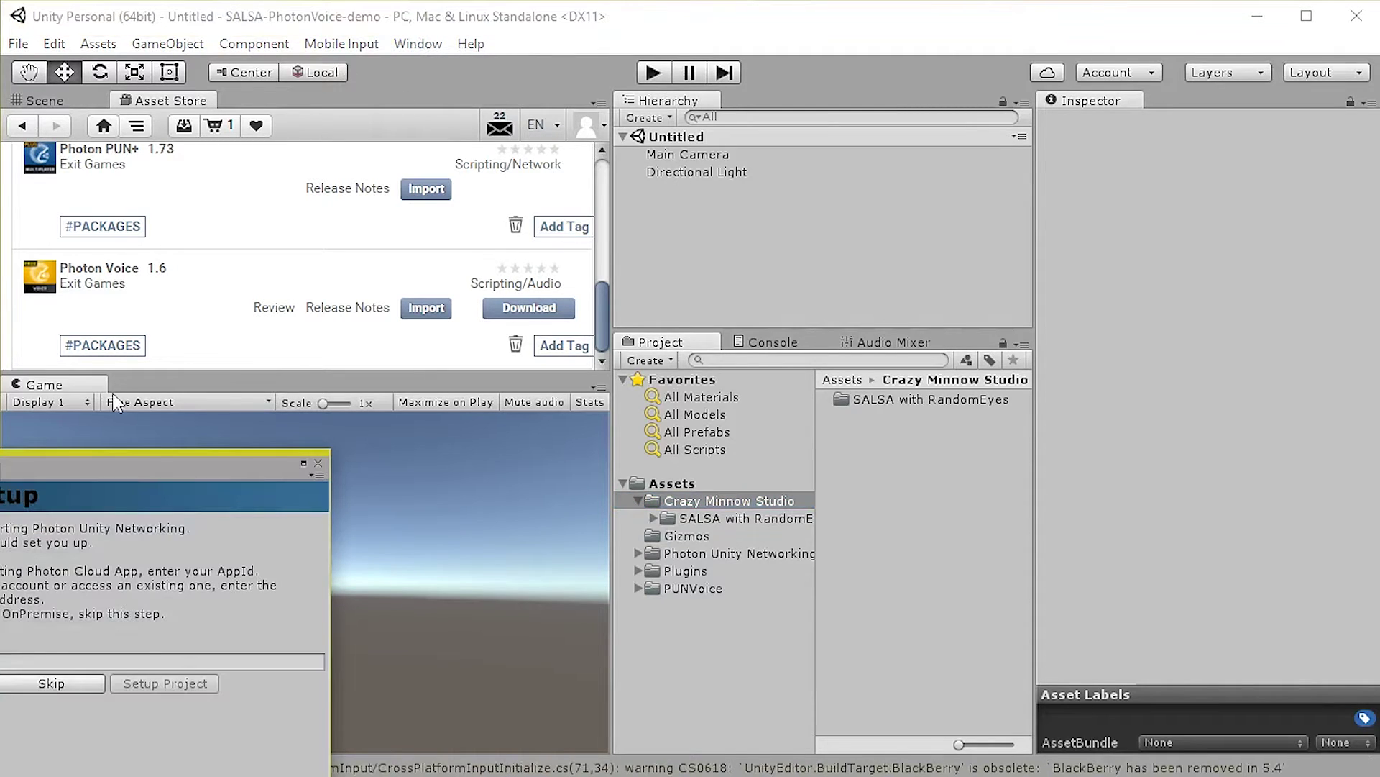
# Bring the PUN Setup wizard into view, skip the AppId entry and close it
pyautogui.moveTo(90, 466); pyautogui.dragTo(448, 279)
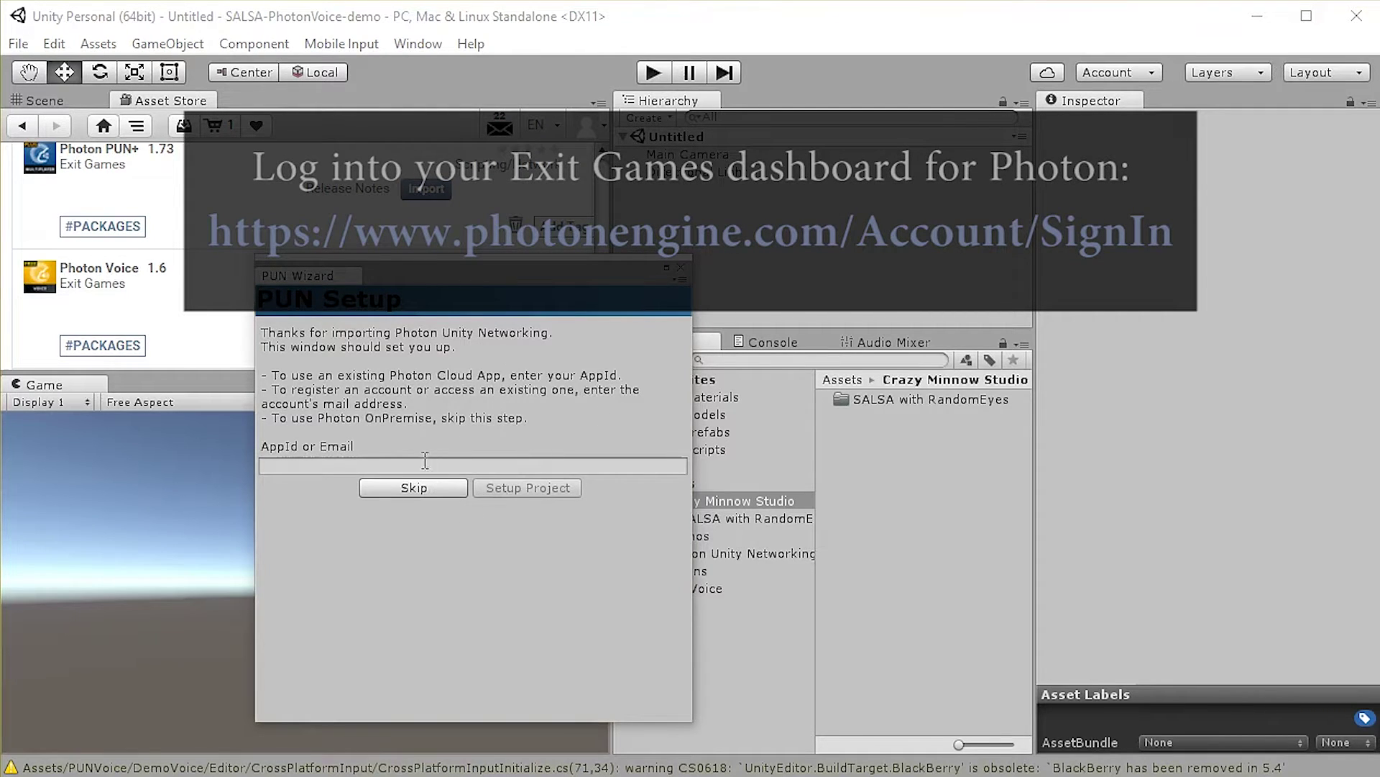
pyautogui.click(412, 488)
pyautogui.click(483, 639)
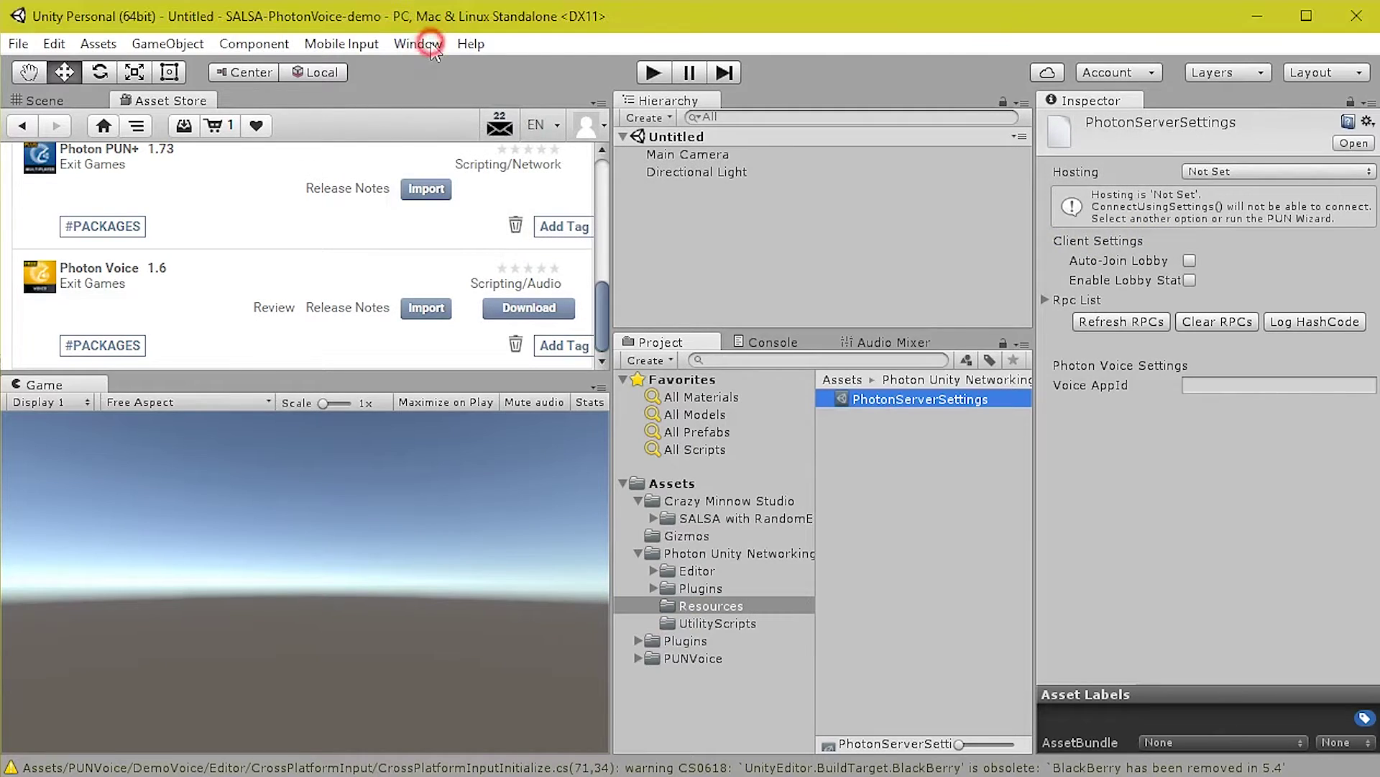
# Select the PhotonServerSettings asset via Window > Photon Unity Networking > Highlight Server Settings
pyautogui.click(419, 44)
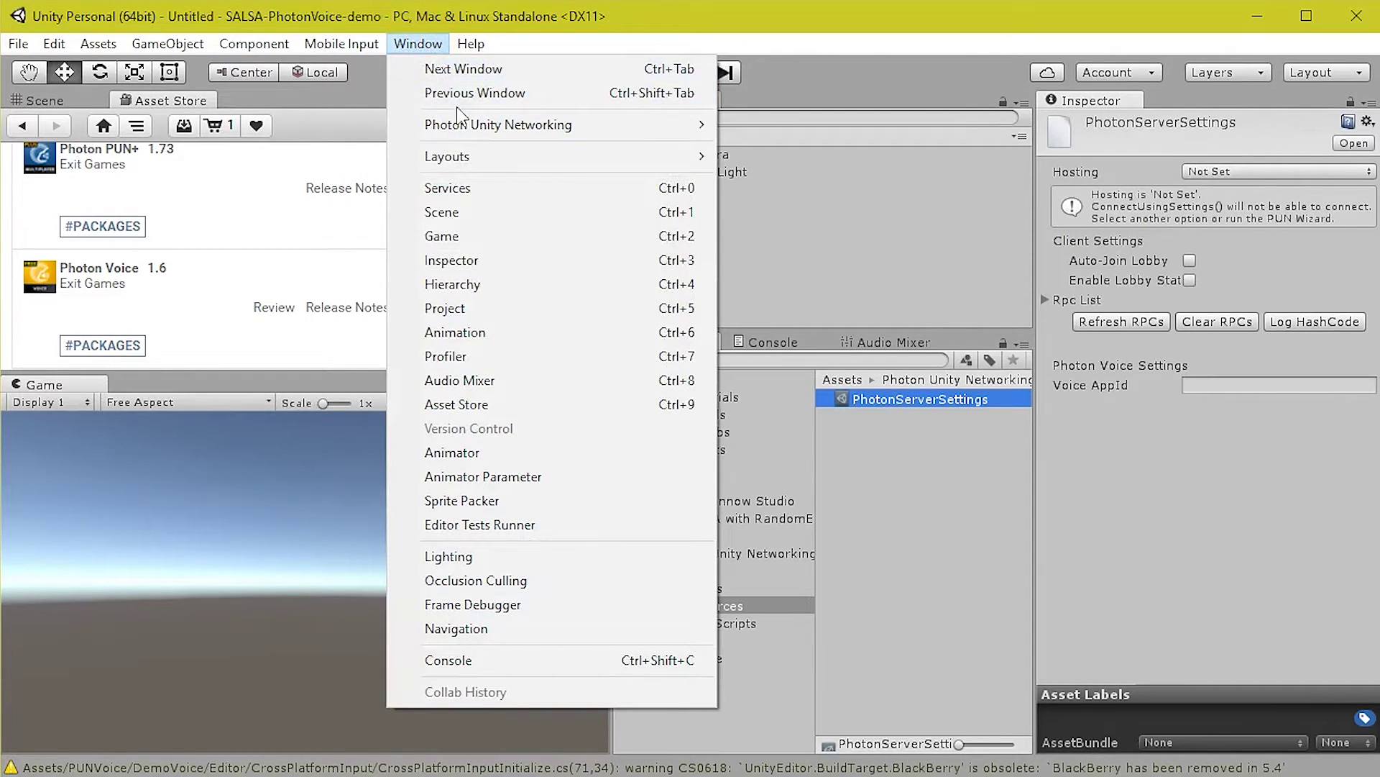
pyautogui.moveTo(554, 126)
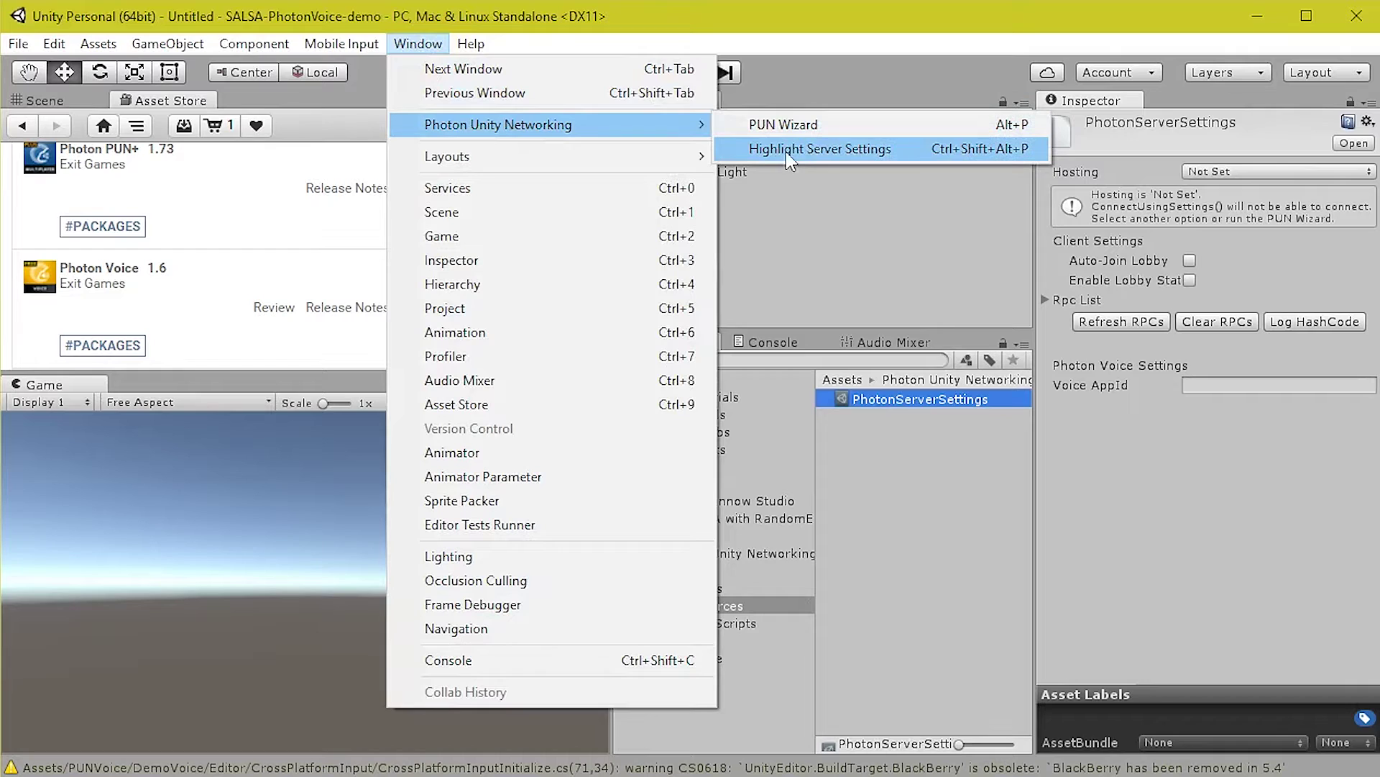
pyautogui.click(863, 150)
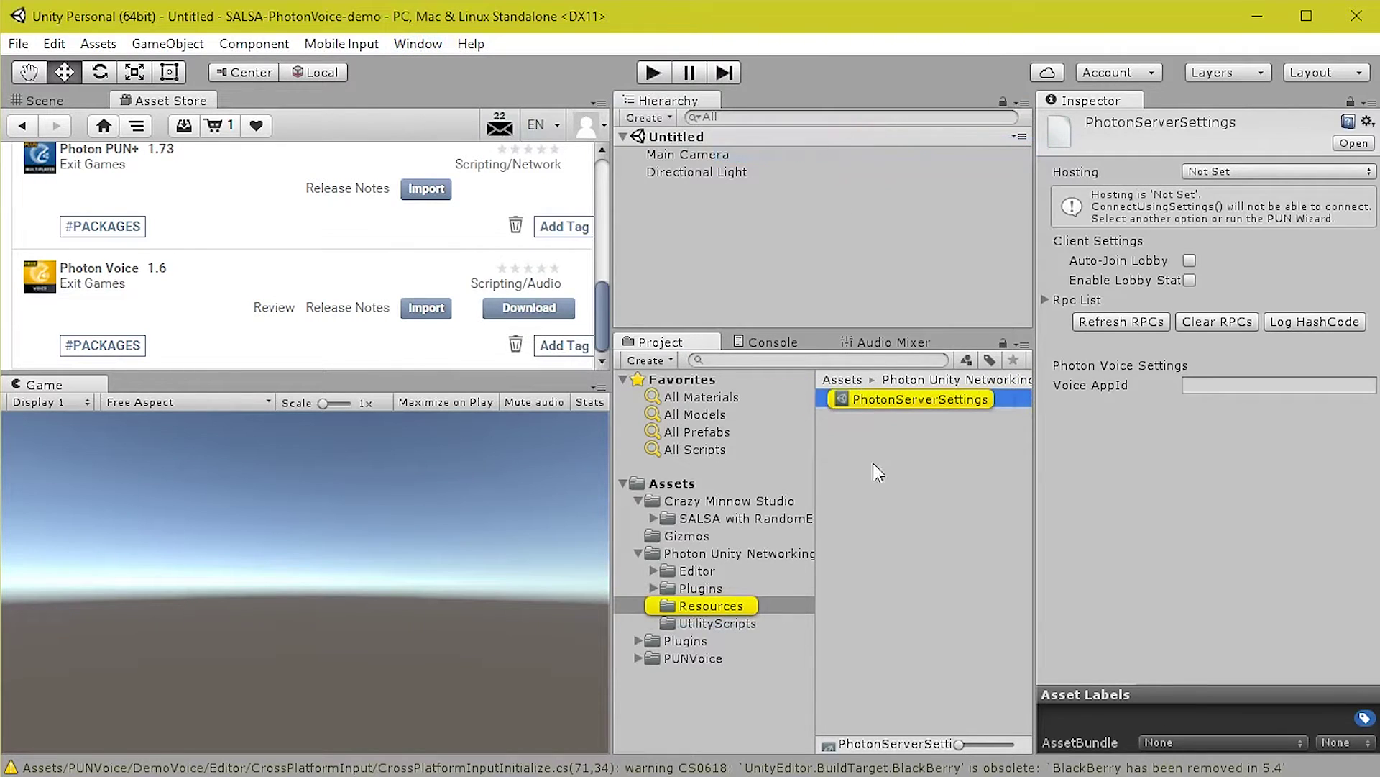
pyautogui.click(917, 402)
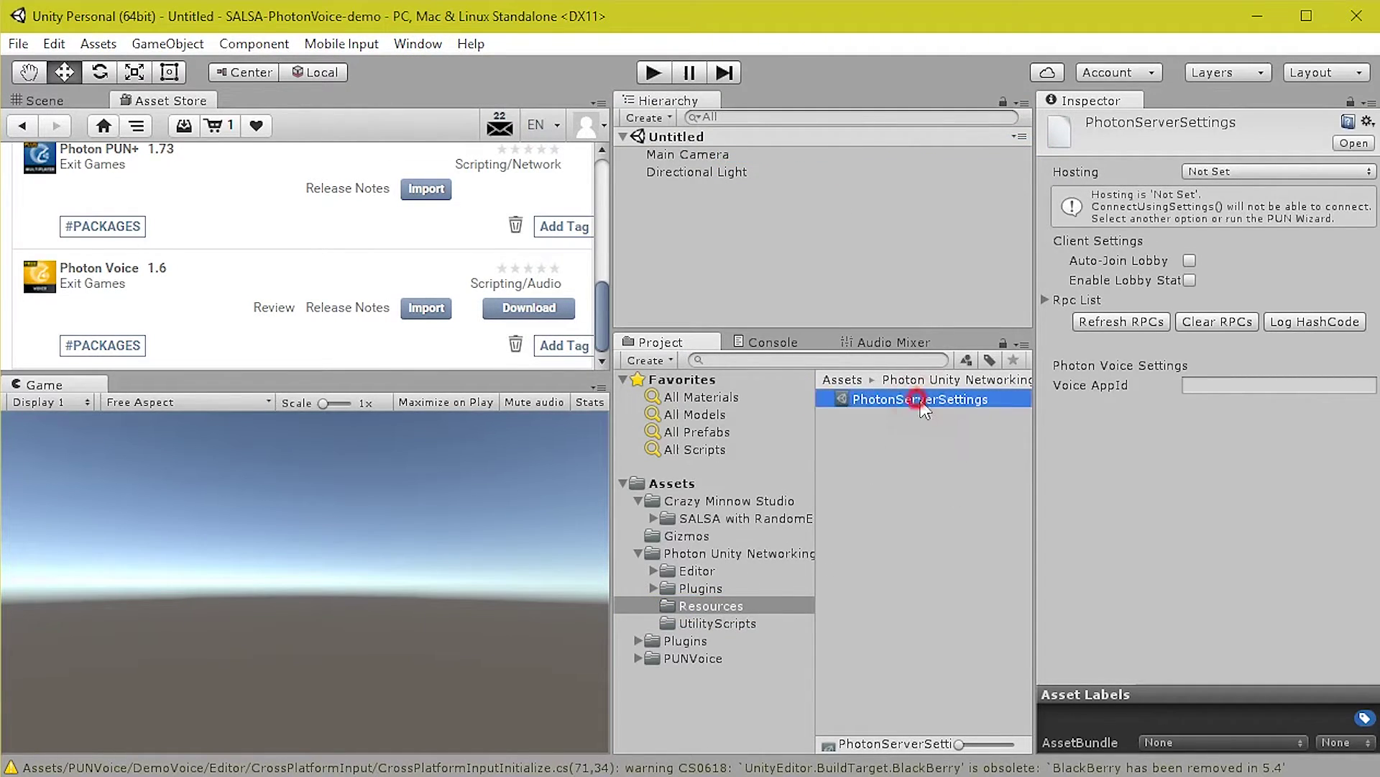
# Set Hosting to Photon Cloud and the server Region to Us
pyautogui.click(1225, 176)
pyautogui.click(1258, 218)
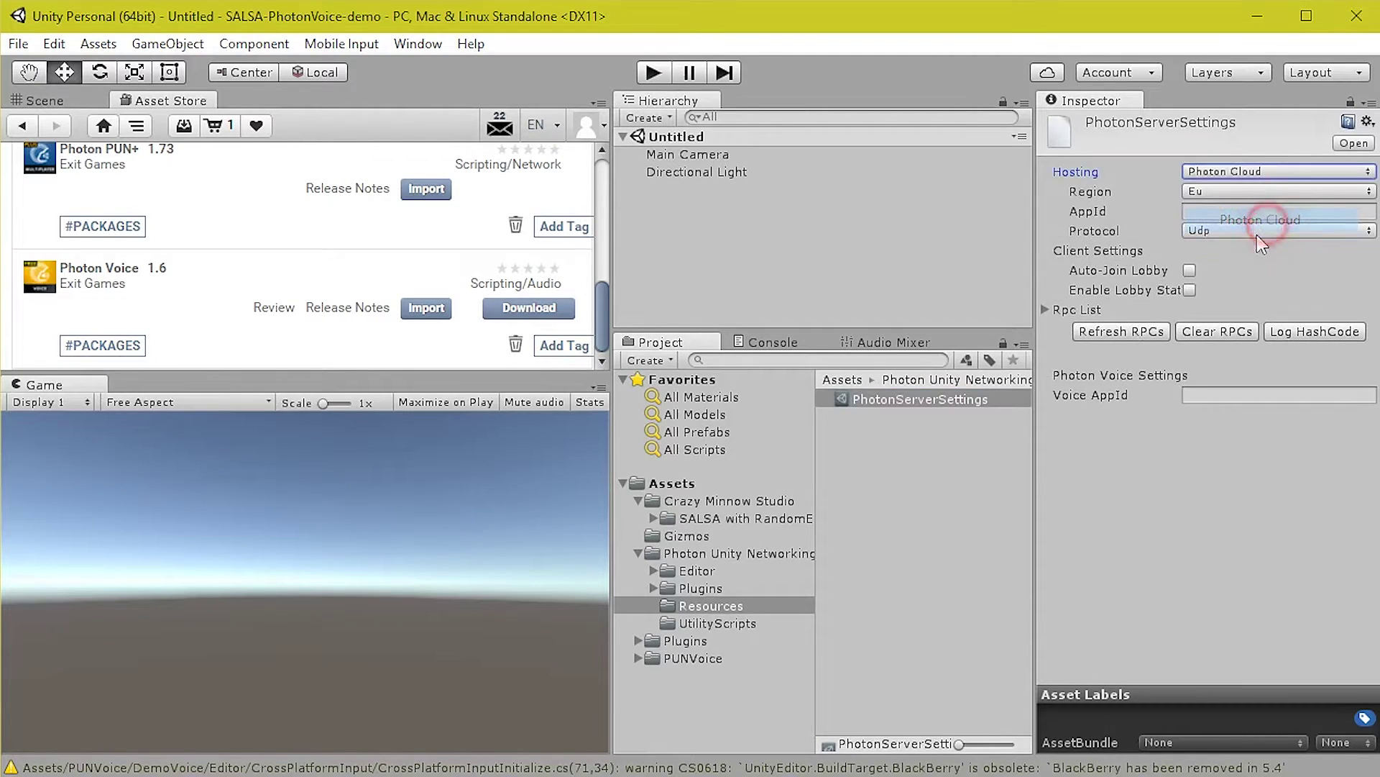
pyautogui.click(1242, 173)
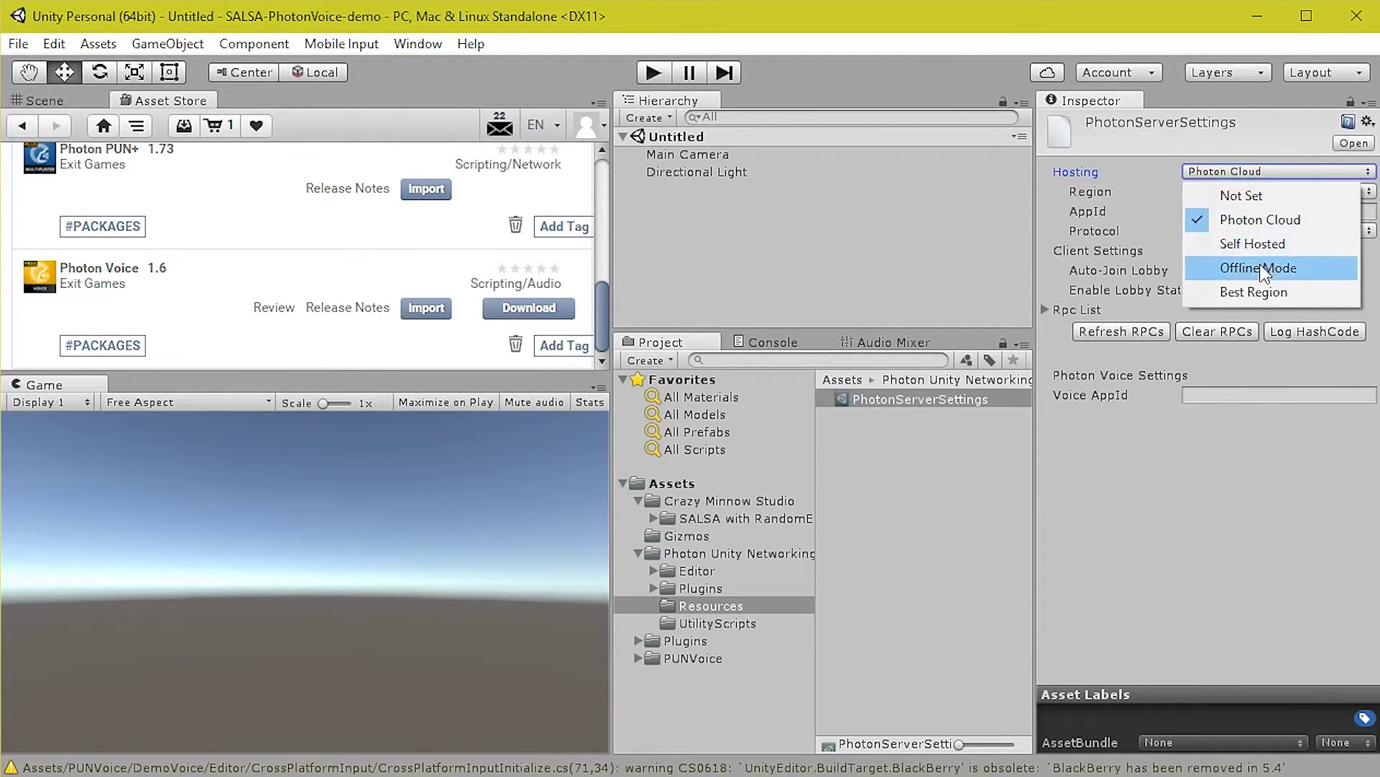
pyautogui.click(1244, 218)
pyautogui.click(1226, 191)
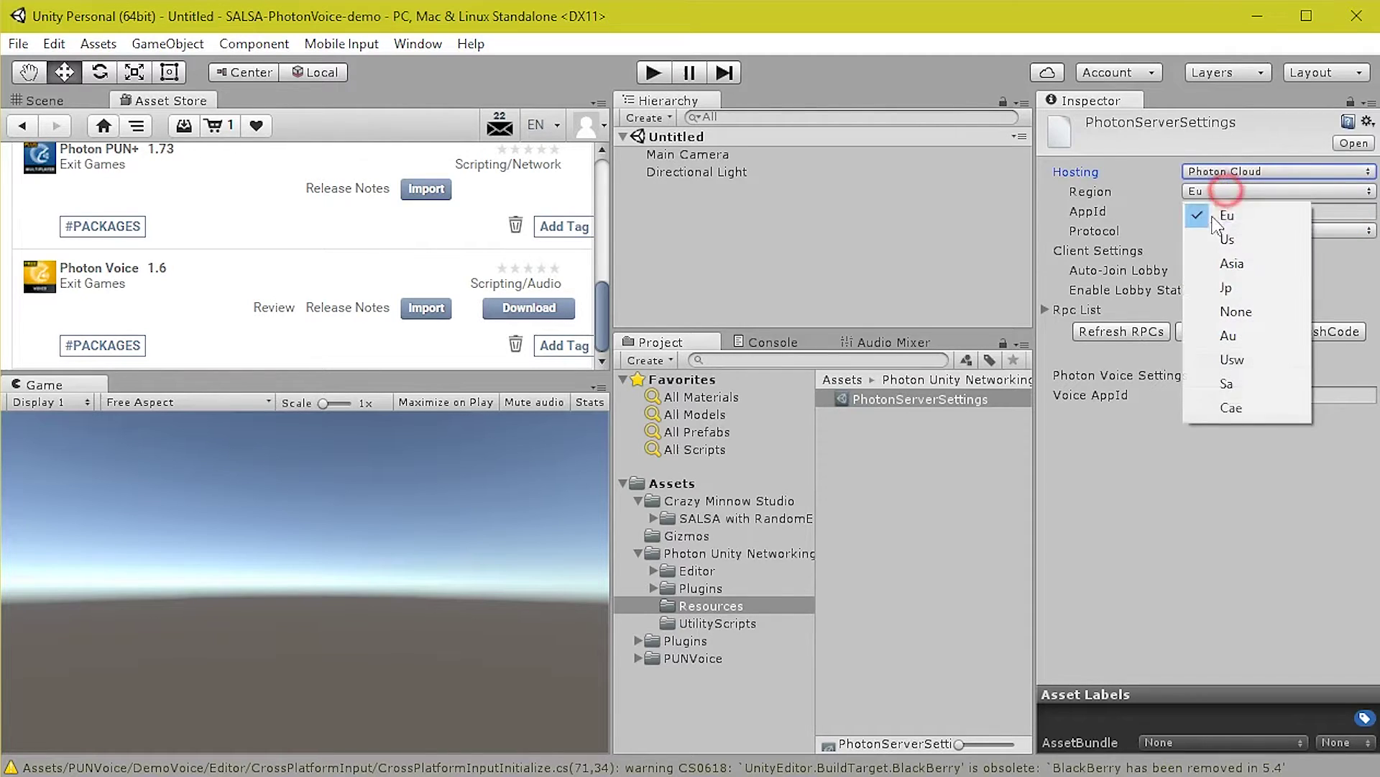
pyautogui.click(1226, 239)
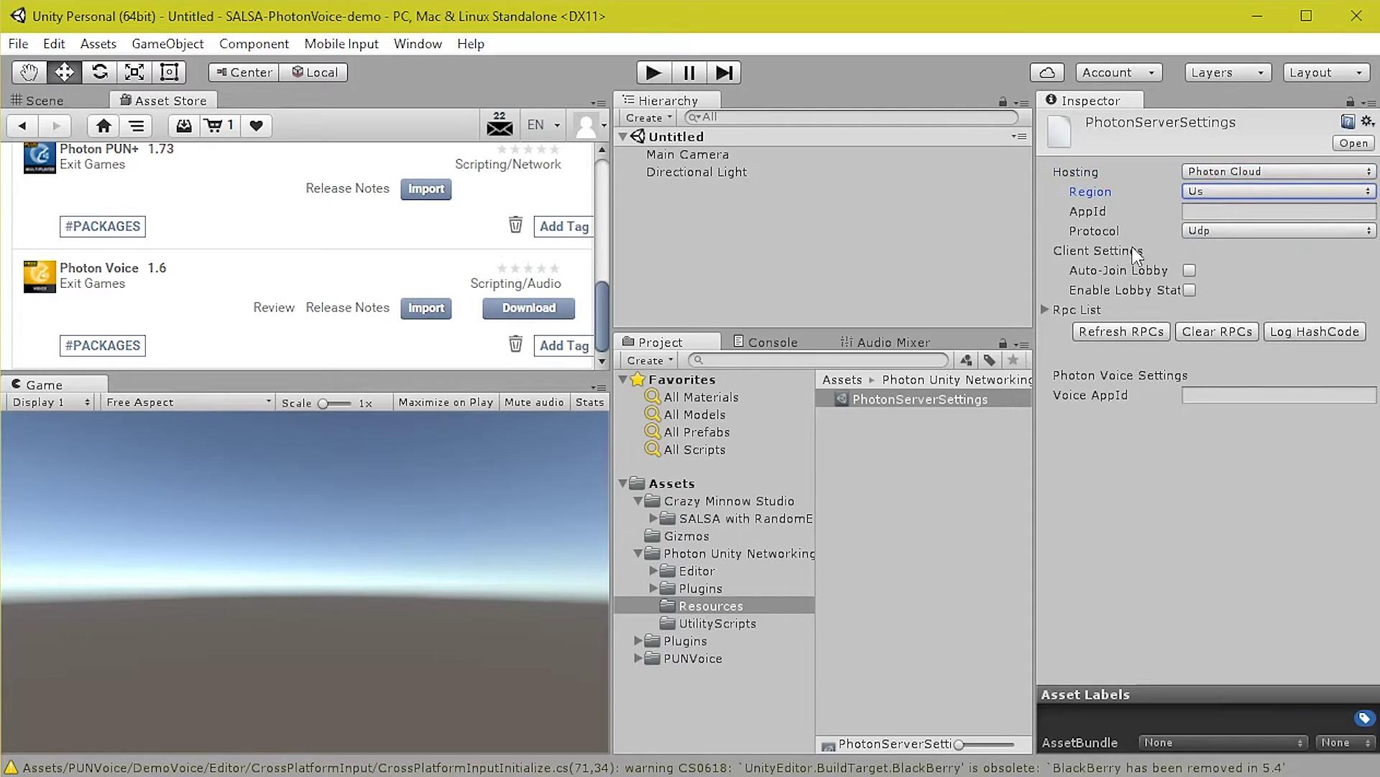
# Check the AppId and Voice AppId fields, then expand the PUNVoice folder
pyautogui.click(1091, 212)
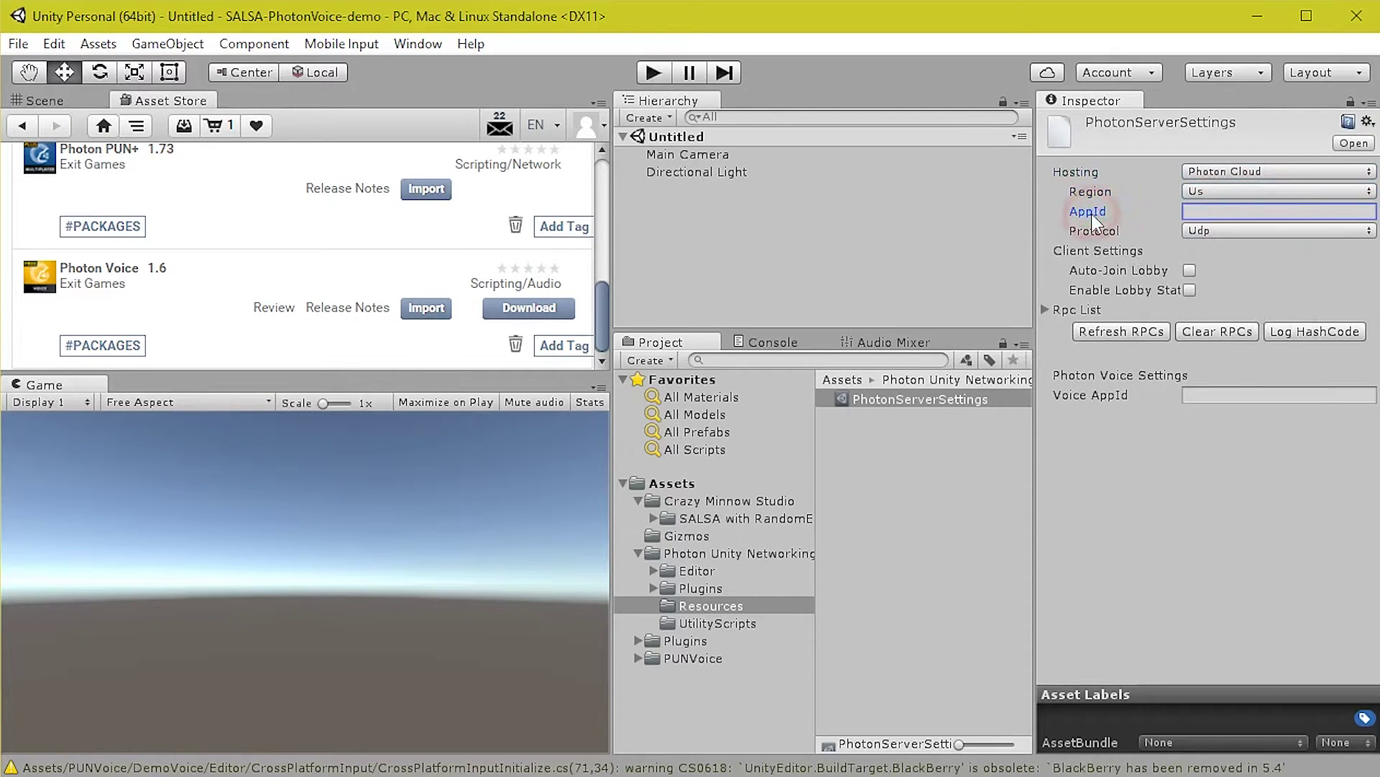
pyautogui.click(1214, 397)
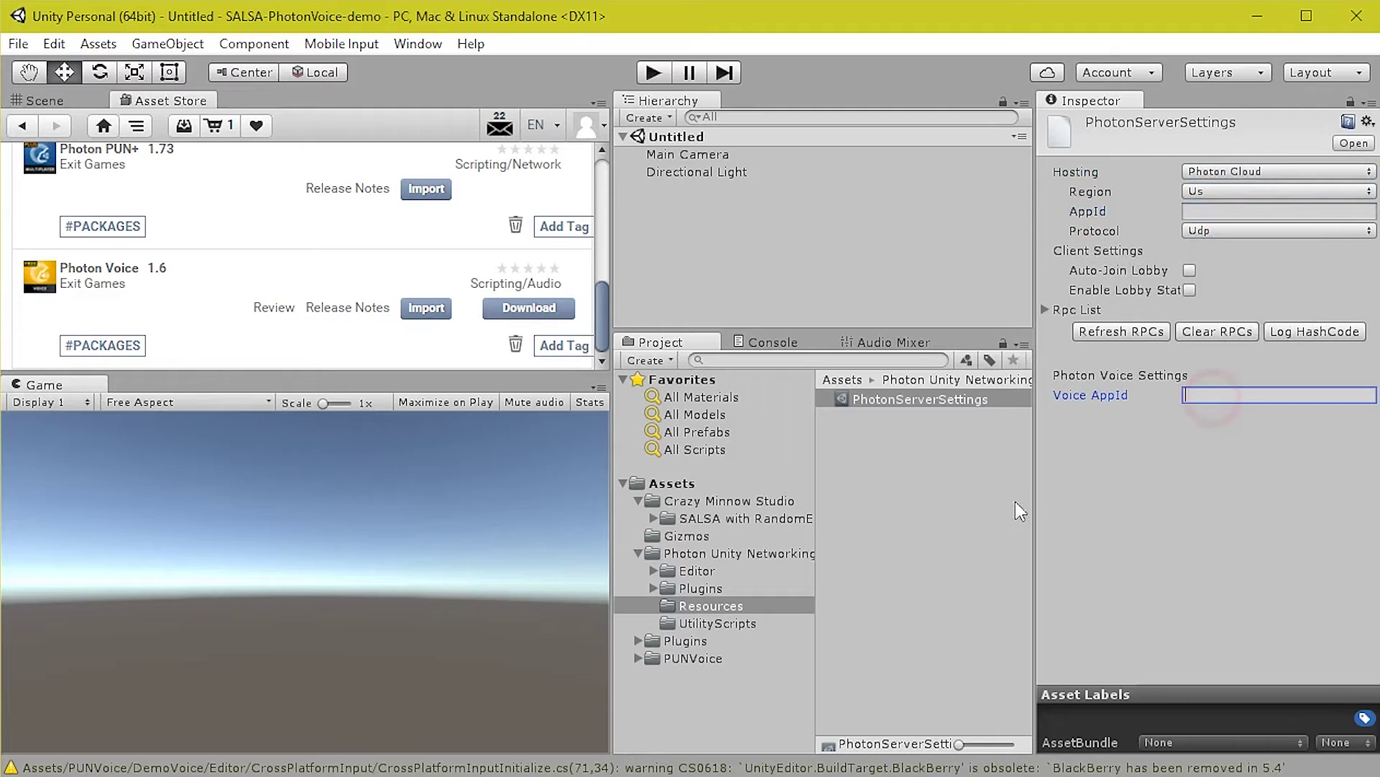
pyautogui.click(751, 202)
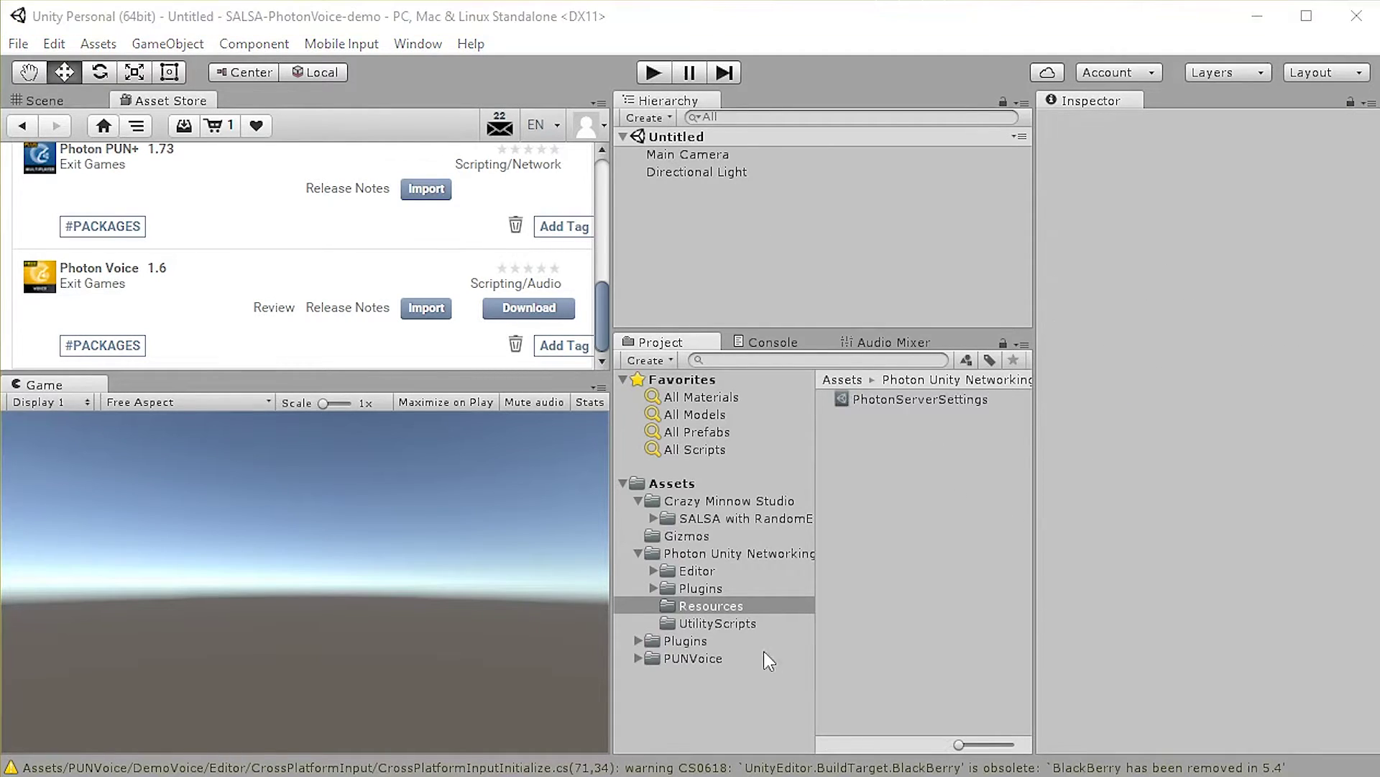
pyautogui.click(638, 658)
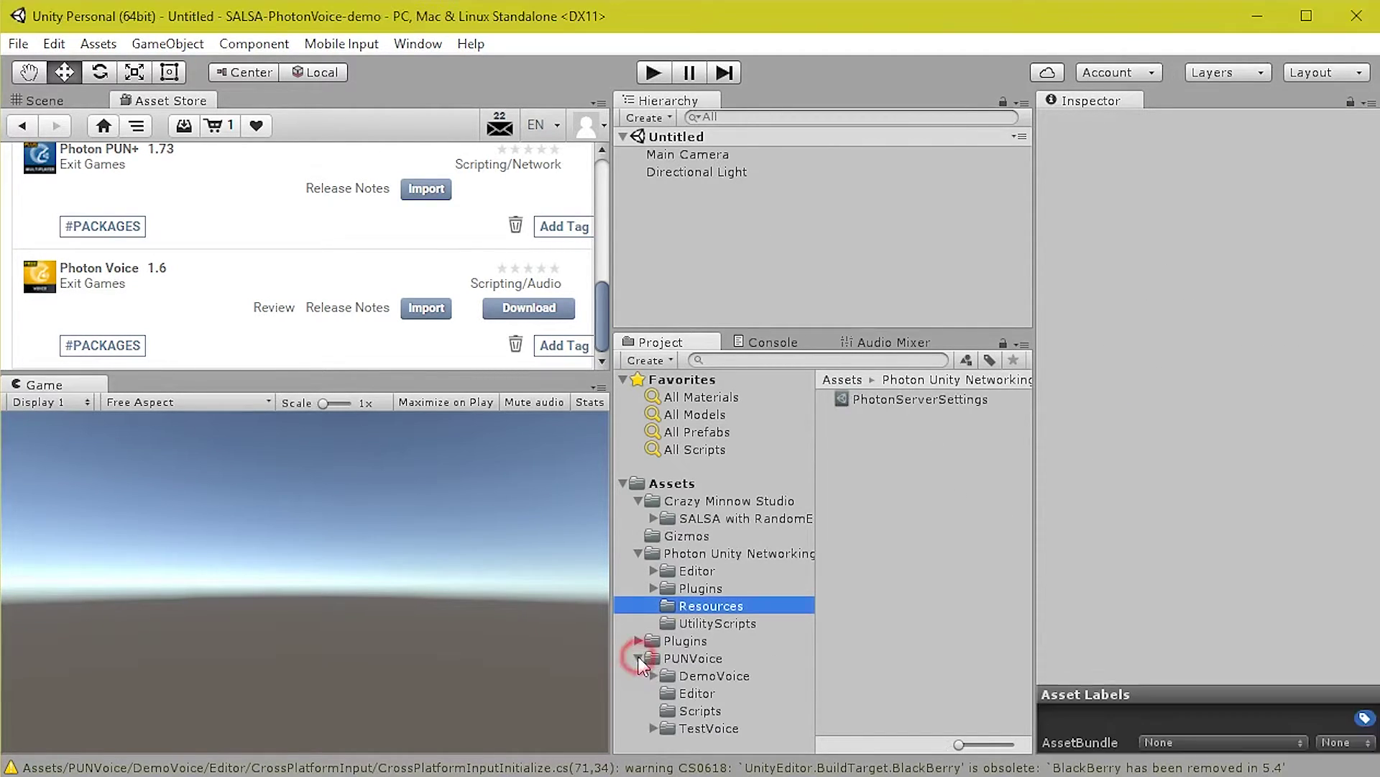
# Open DemoVoice-Scene from the PUNVoice/DemoVoice folder in the Scene view
pyautogui.click(66, 99)
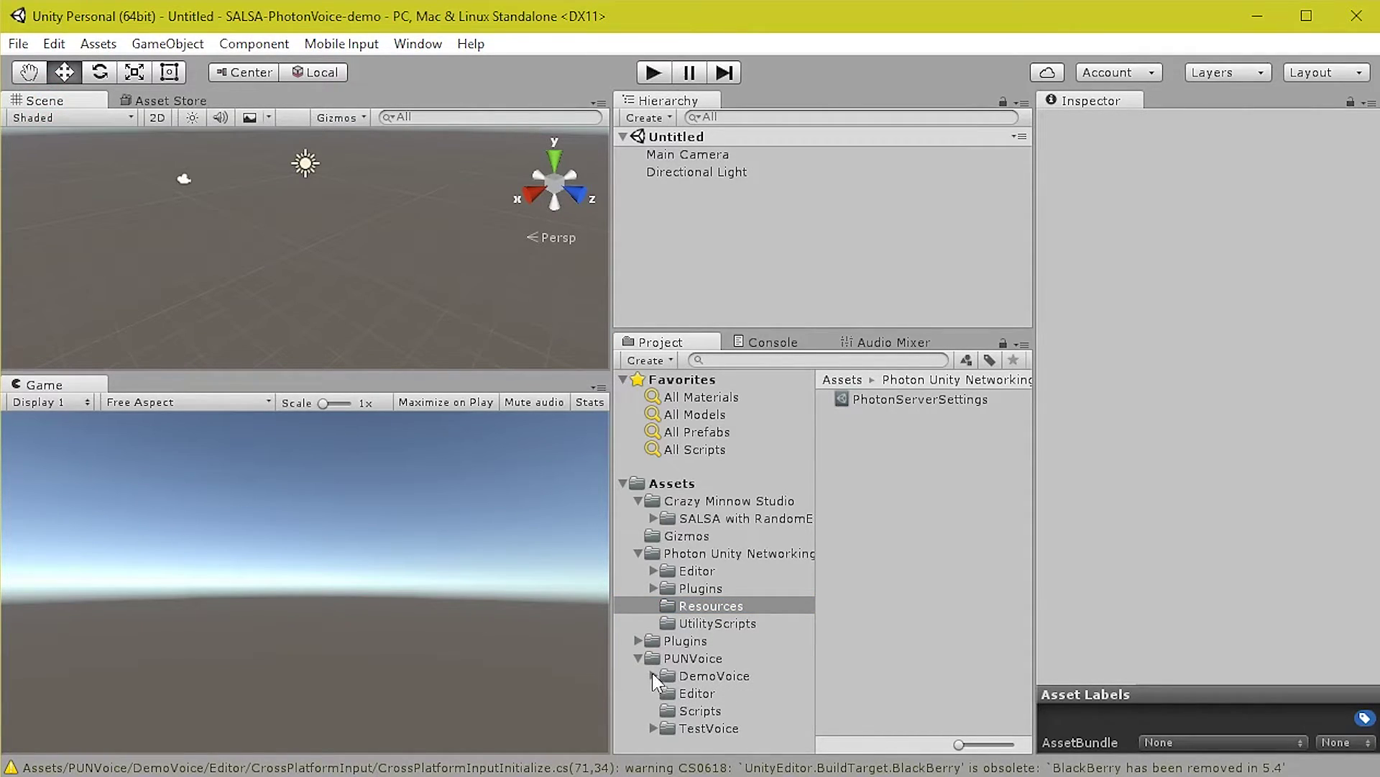
pyautogui.click(715, 676)
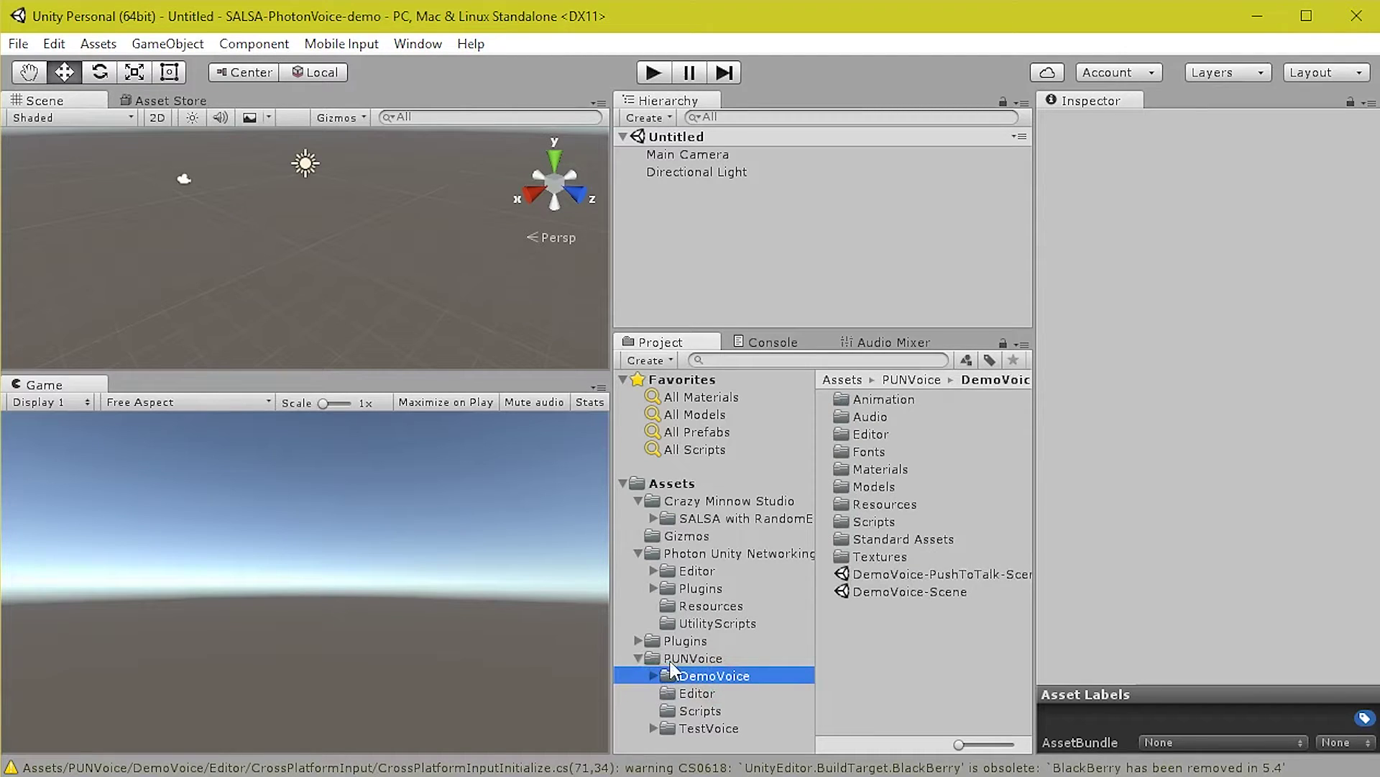
pyautogui.doubleClick(892, 593)
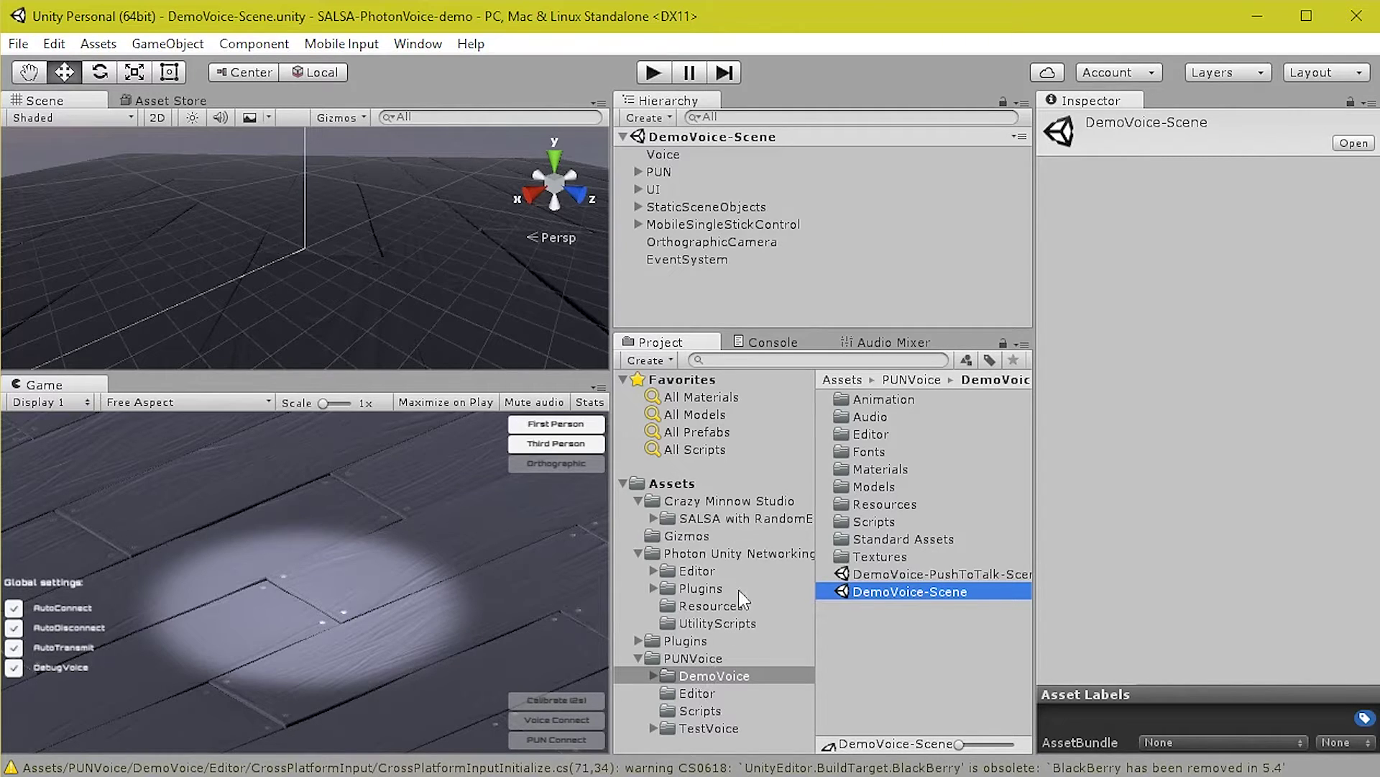
# Place the ZomBunny prefab from DemoVoice/Resources into the scene
pyautogui.doubleClick(656, 676)
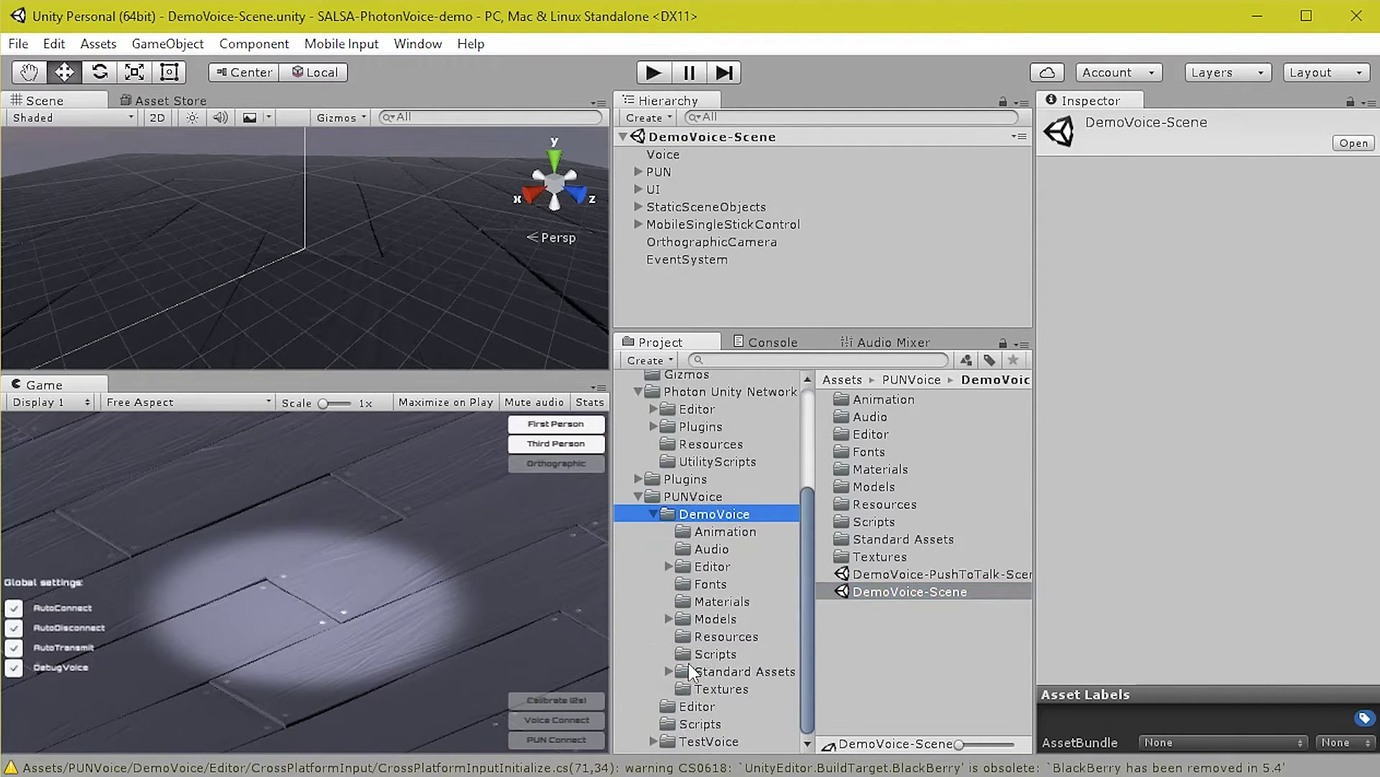
pyautogui.click(717, 637)
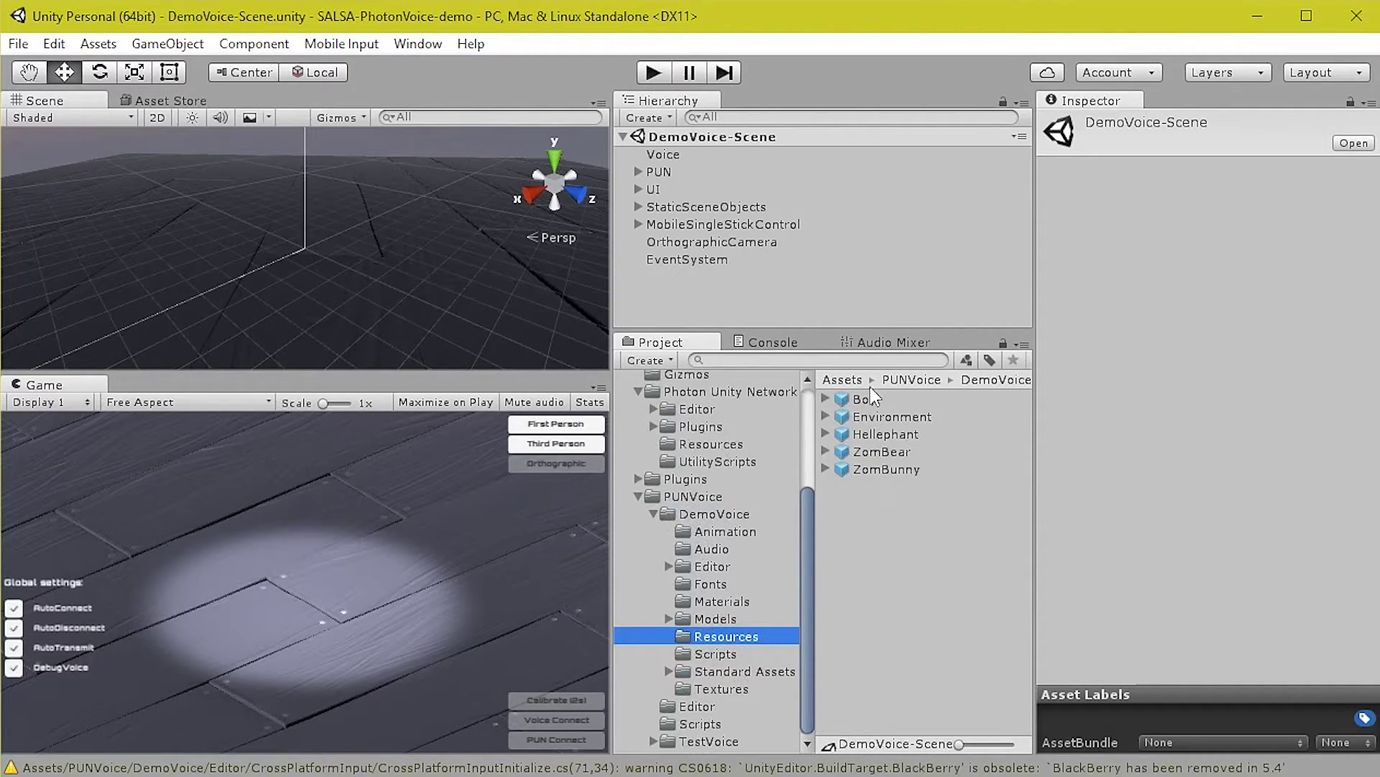
pyautogui.moveTo(892, 470); pyautogui.dragTo(836, 323)
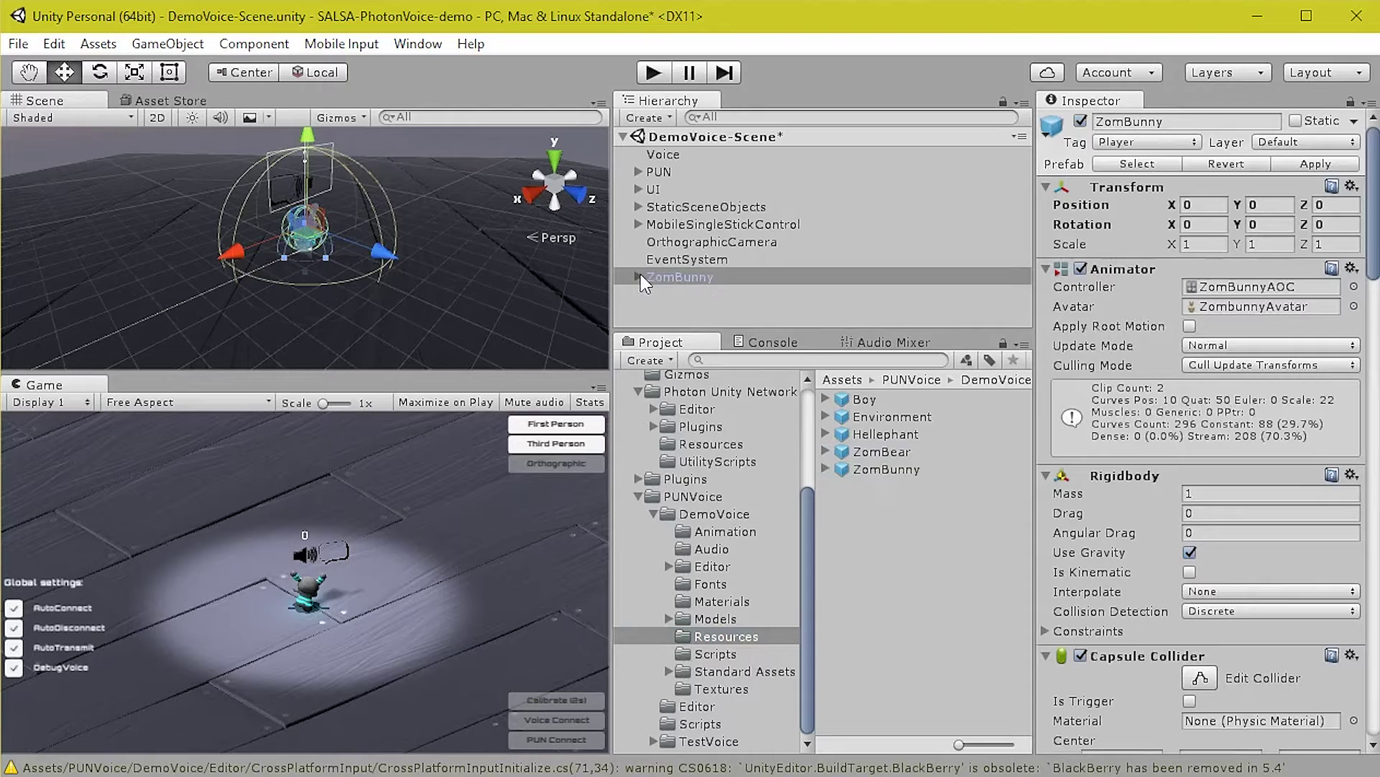
# Rename the ZomBunny object to boxHead
pyautogui.click(682, 276)
pyautogui.click(723, 278)
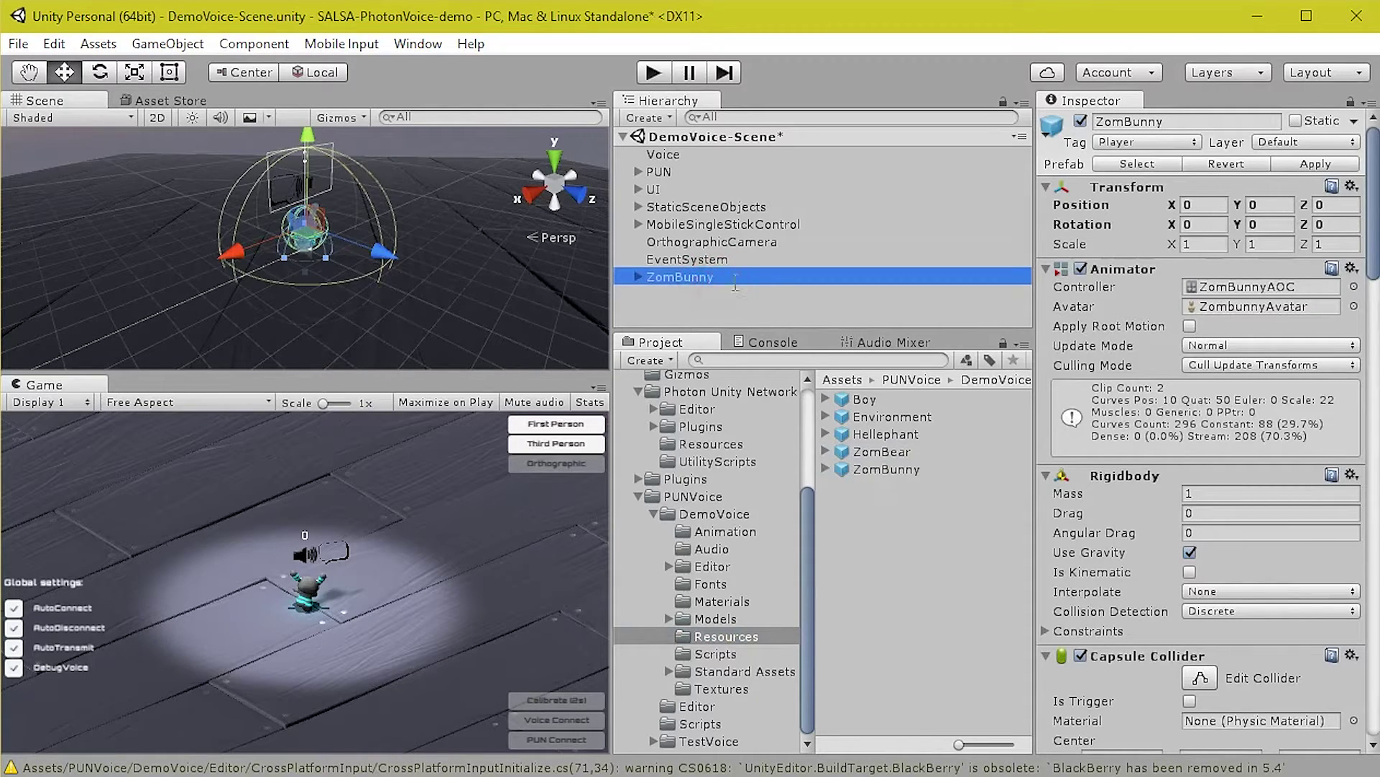
pyautogui.write('boxHead')
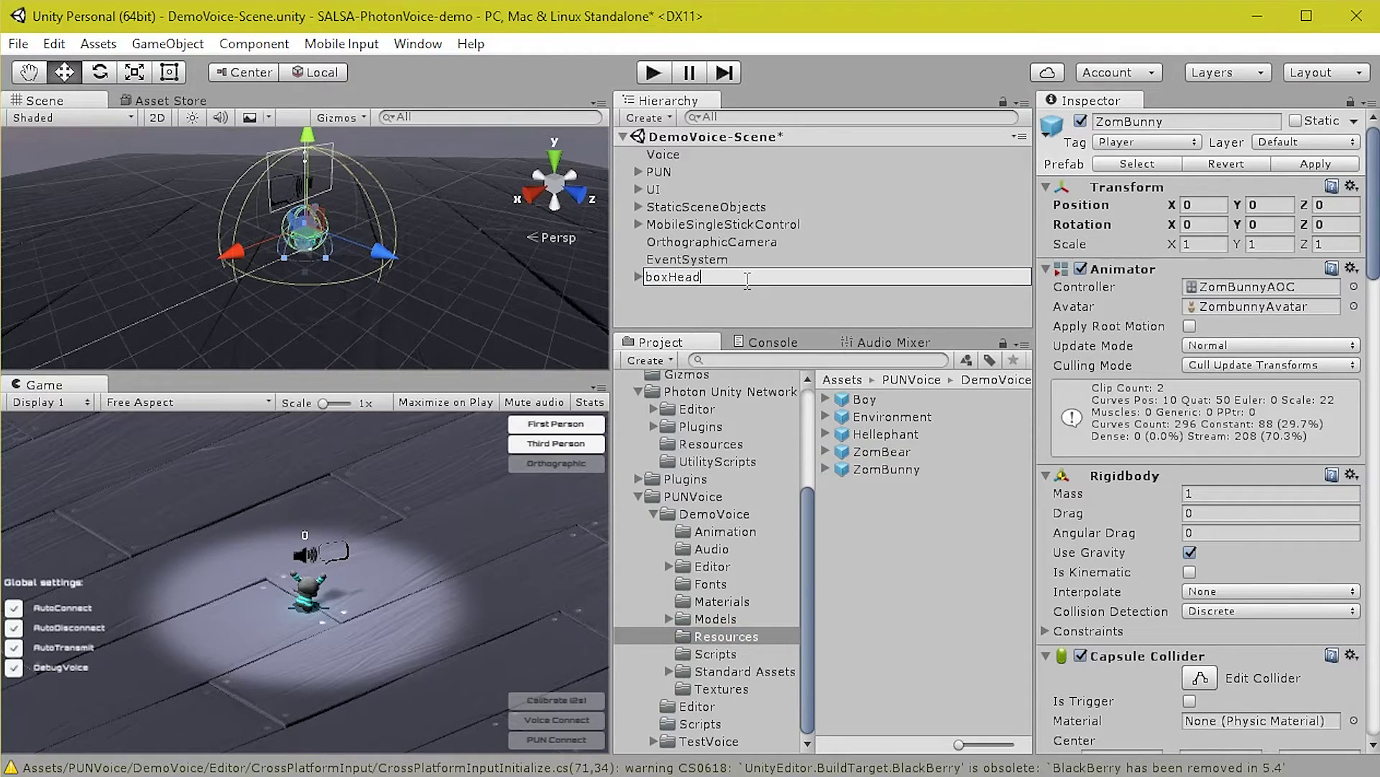
pyautogui.press('Return')
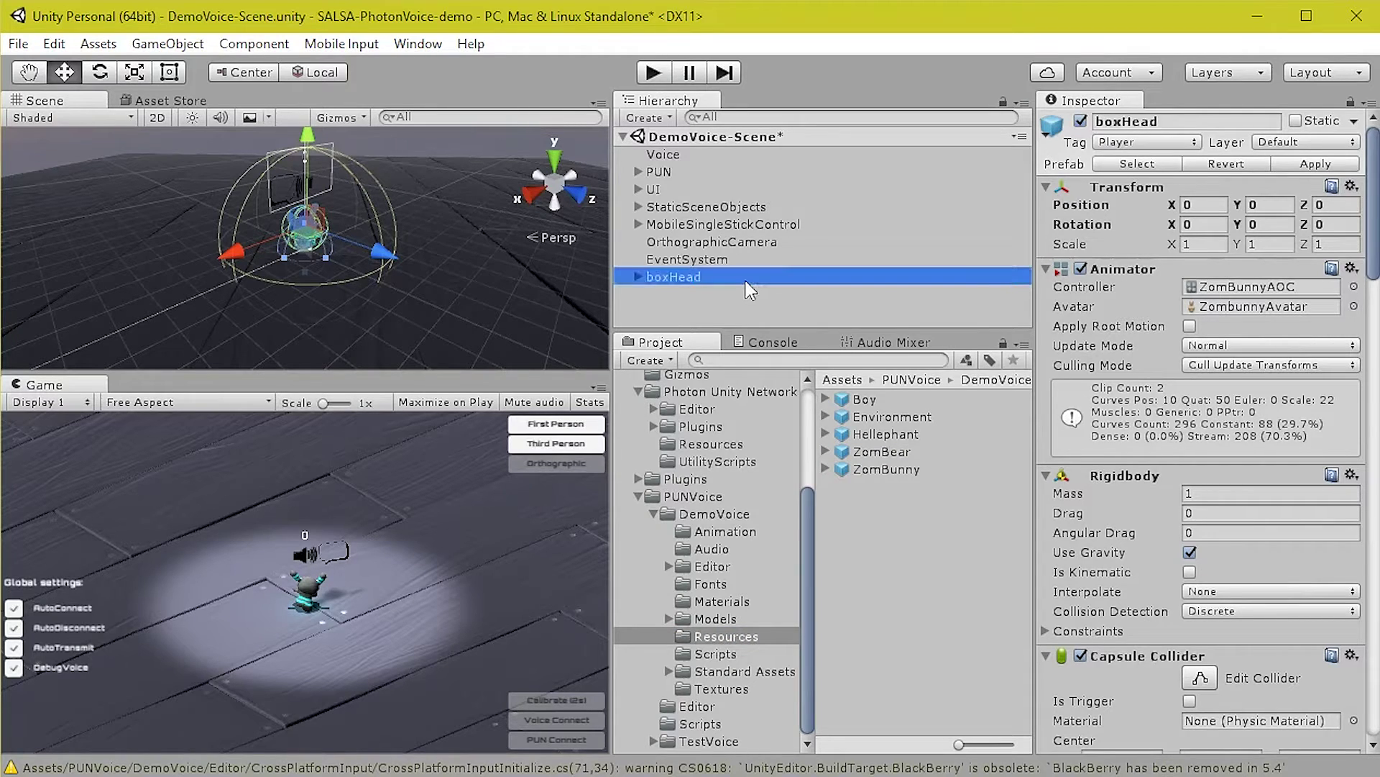
# Delete boxHead's Zombunny mesh child, confirming the prefab break
pyautogui.click(638, 277)
pyautogui.click(682, 294)
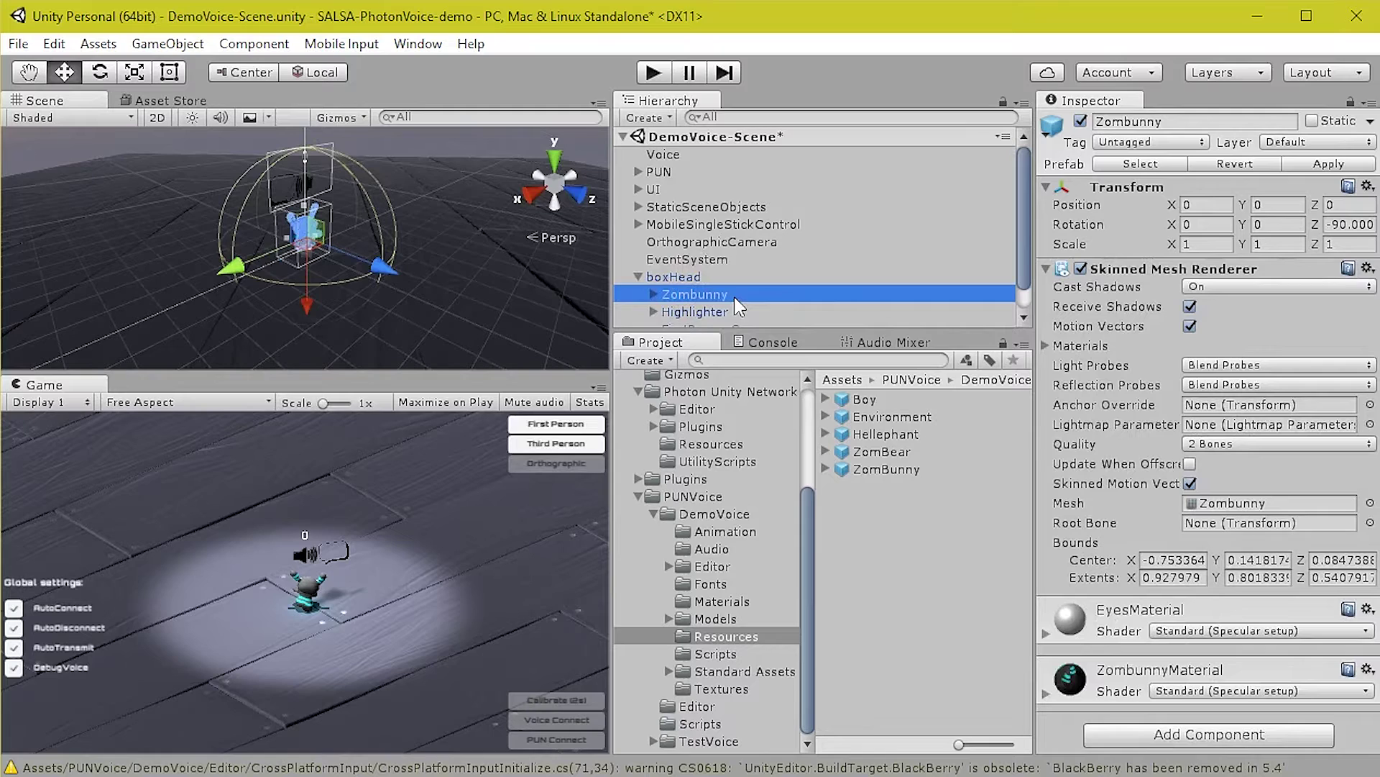
pyautogui.press('Delete')
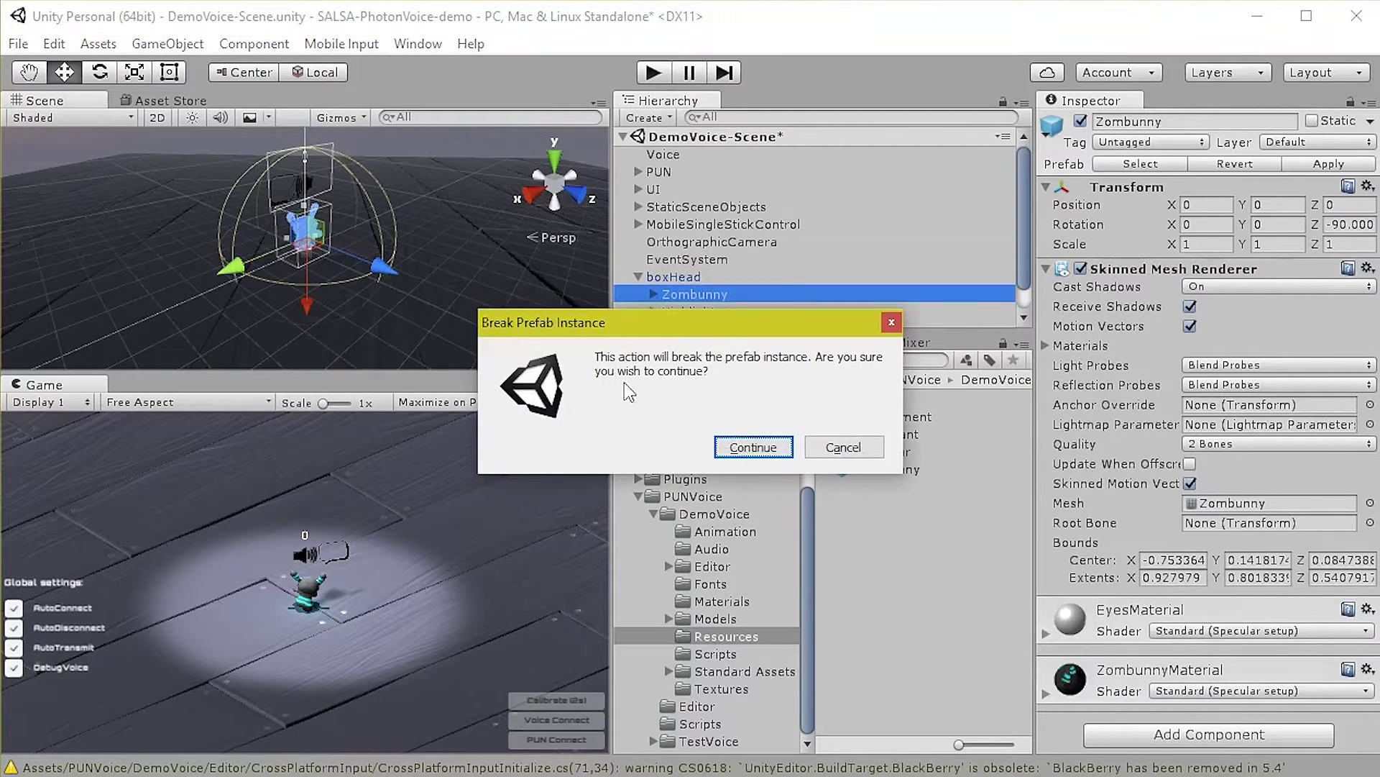
pyautogui.click(754, 447)
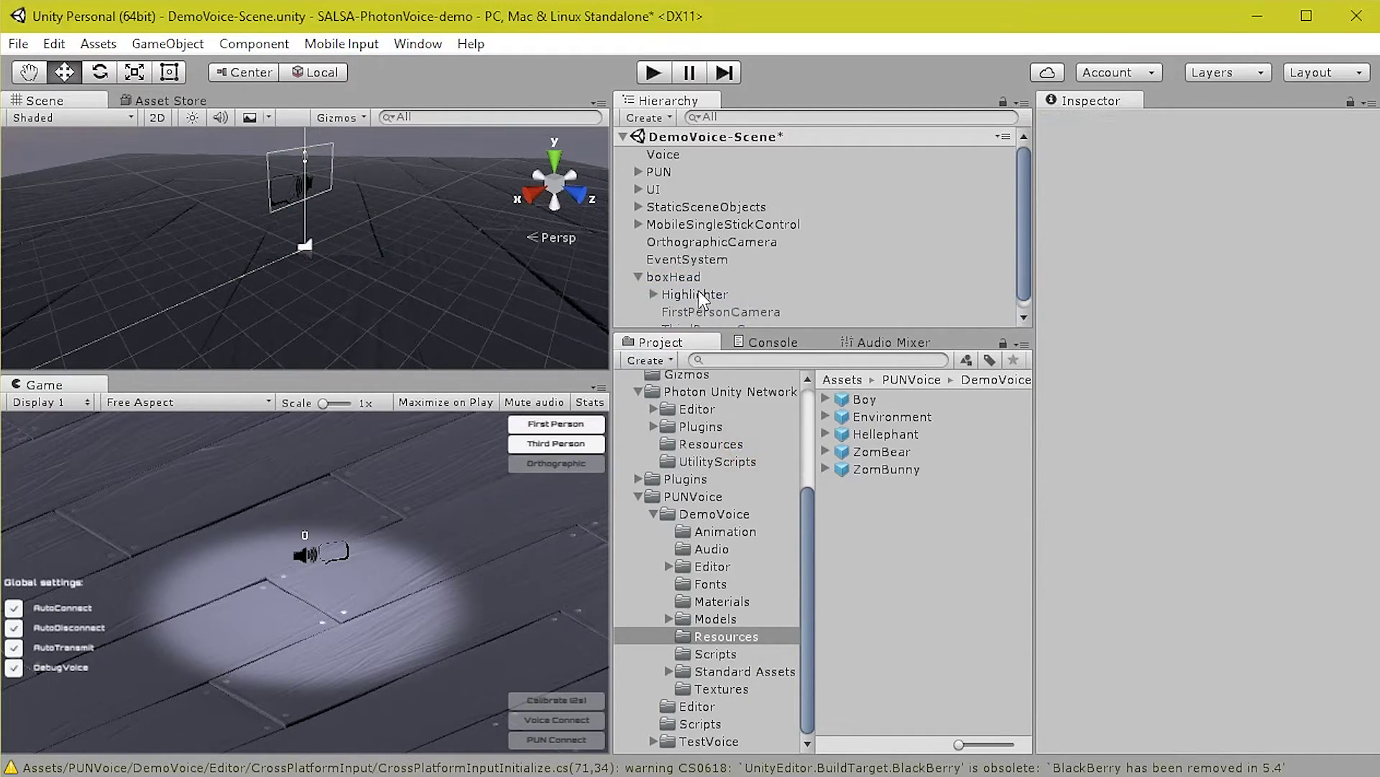
pyautogui.scroll(-1, 697, 291)
# Drag the SALSA Examples boxHead model under the boxHead object, then reselect the parent
pyautogui.moveTo(809, 483); pyautogui.dragTo(804, 426)
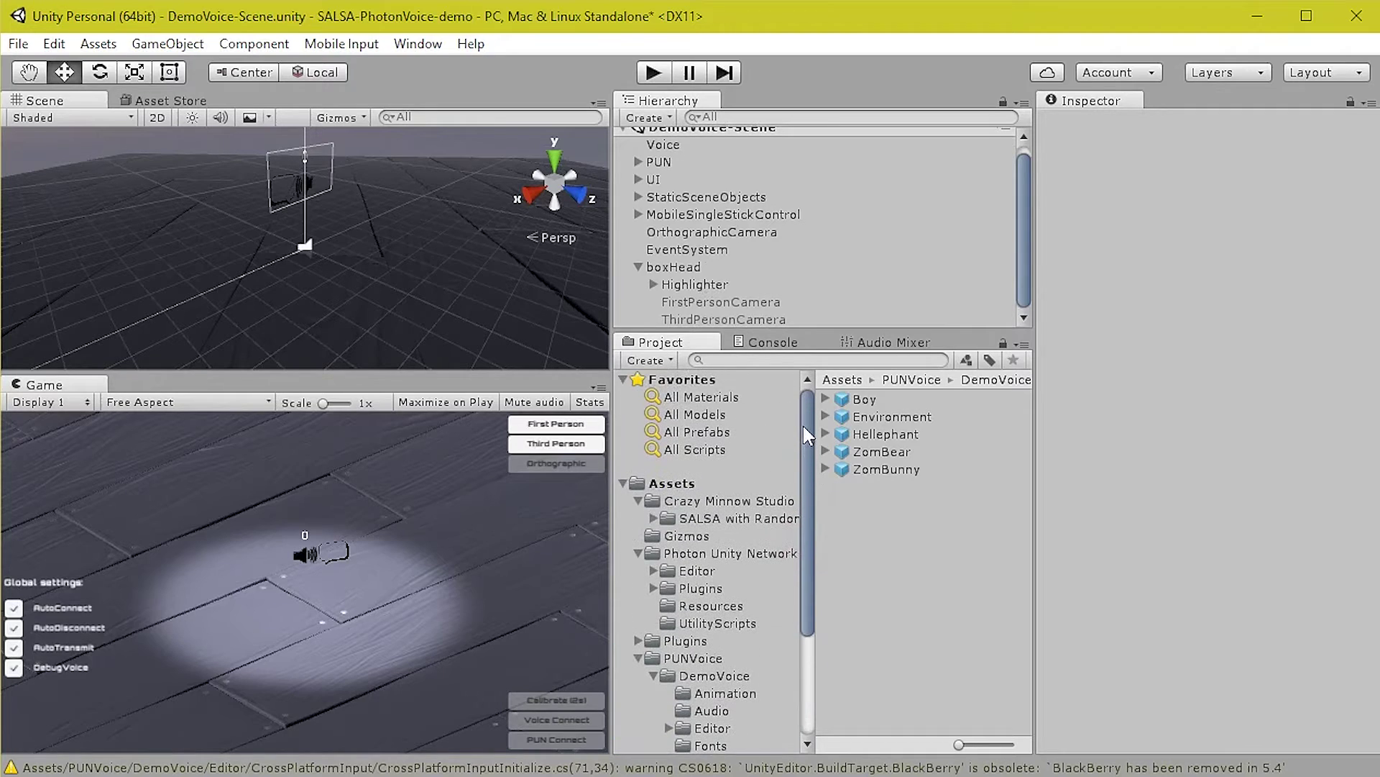
pyautogui.click(654, 518)
pyautogui.click(669, 553)
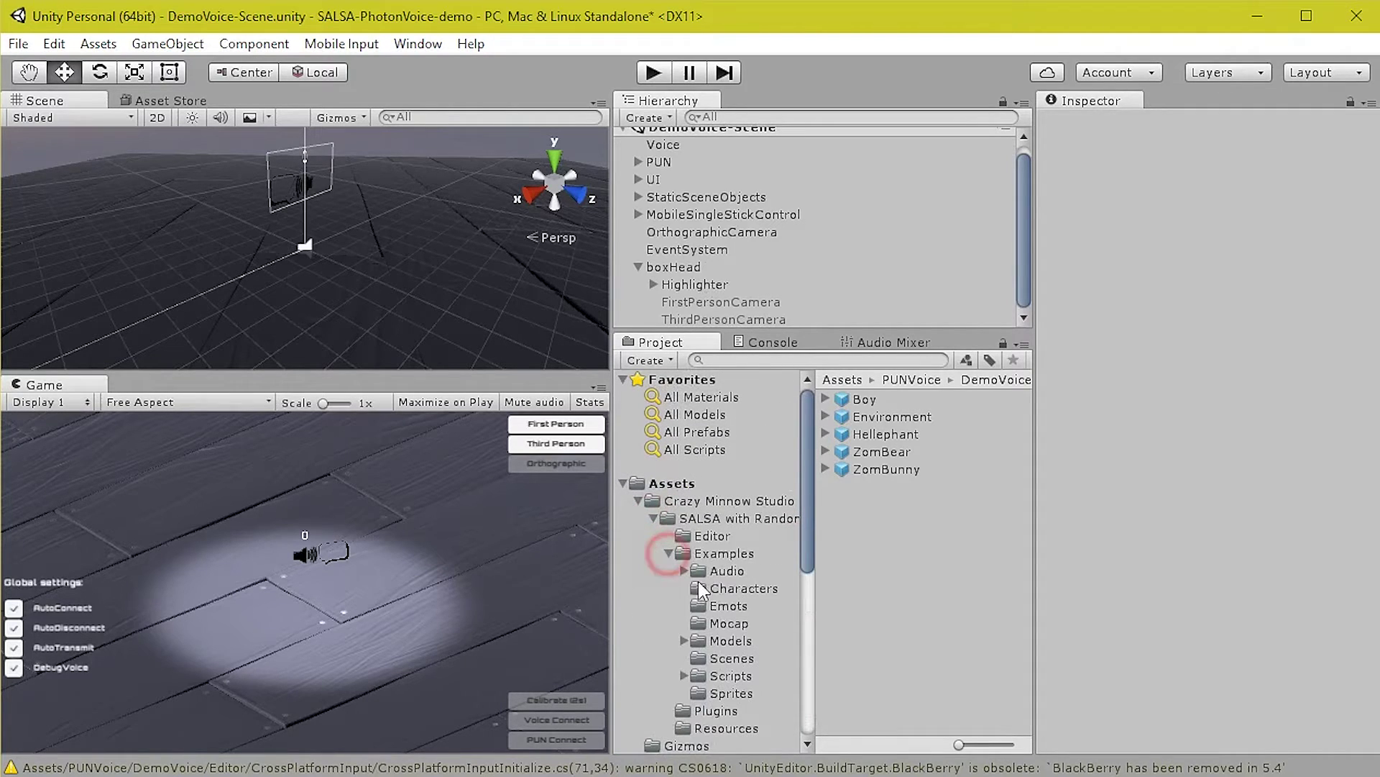
pyautogui.click(732, 640)
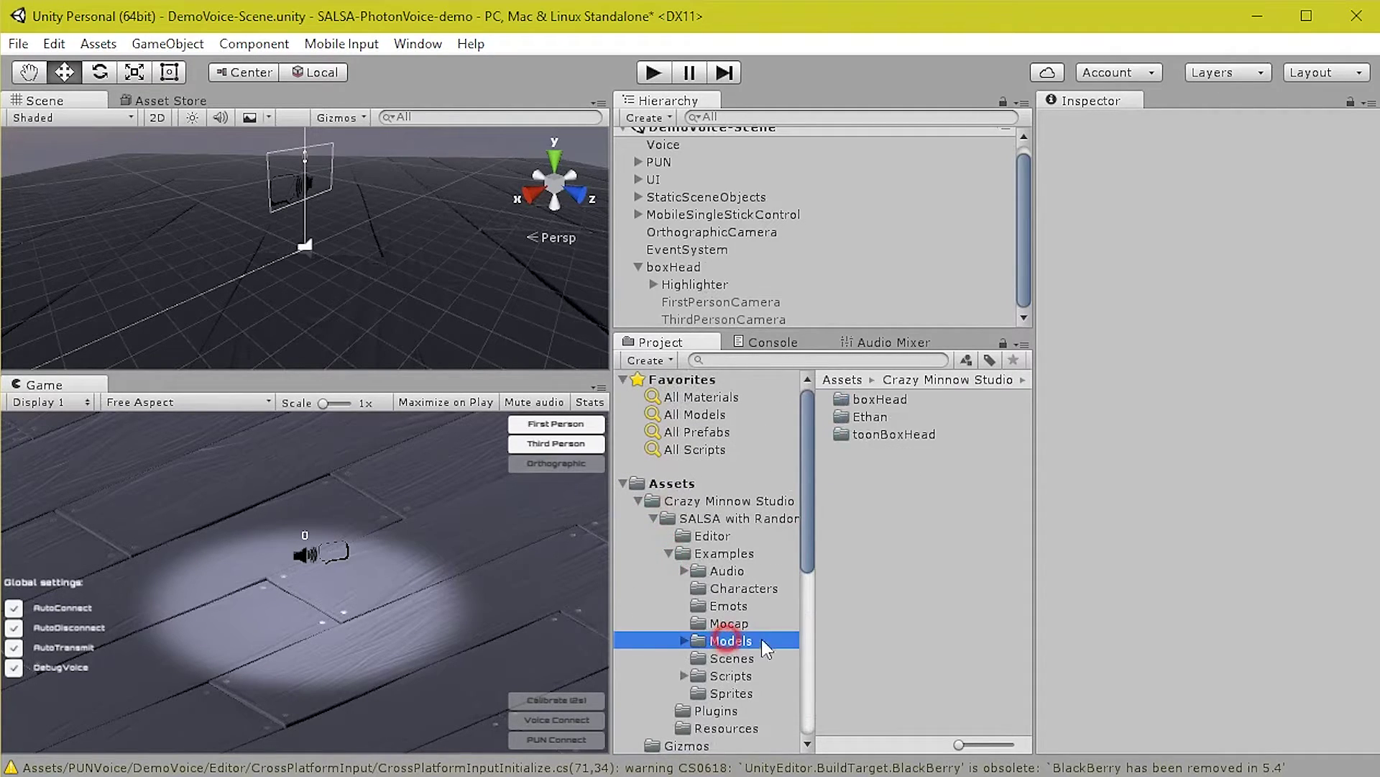
pyautogui.doubleClick(859, 401)
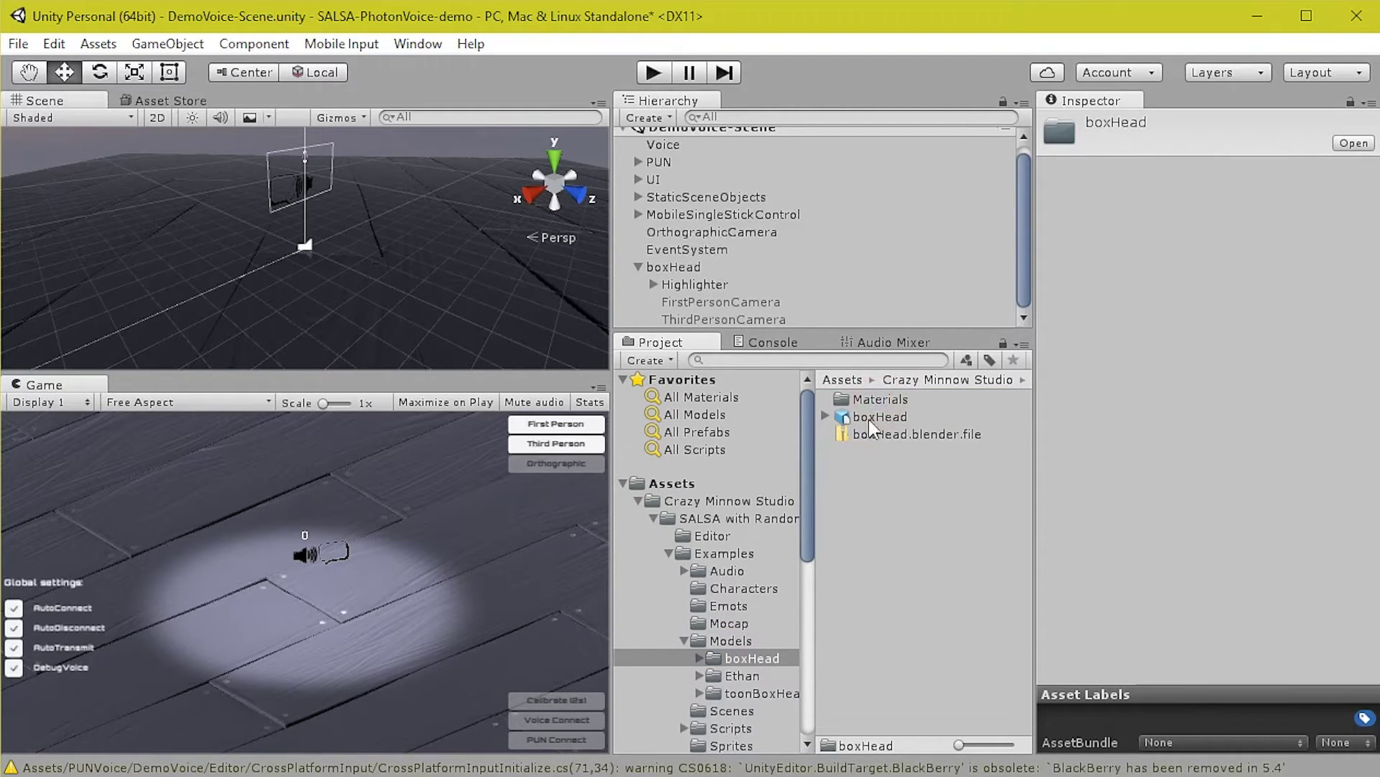
pyautogui.moveTo(890, 424); pyautogui.dragTo(712, 285)
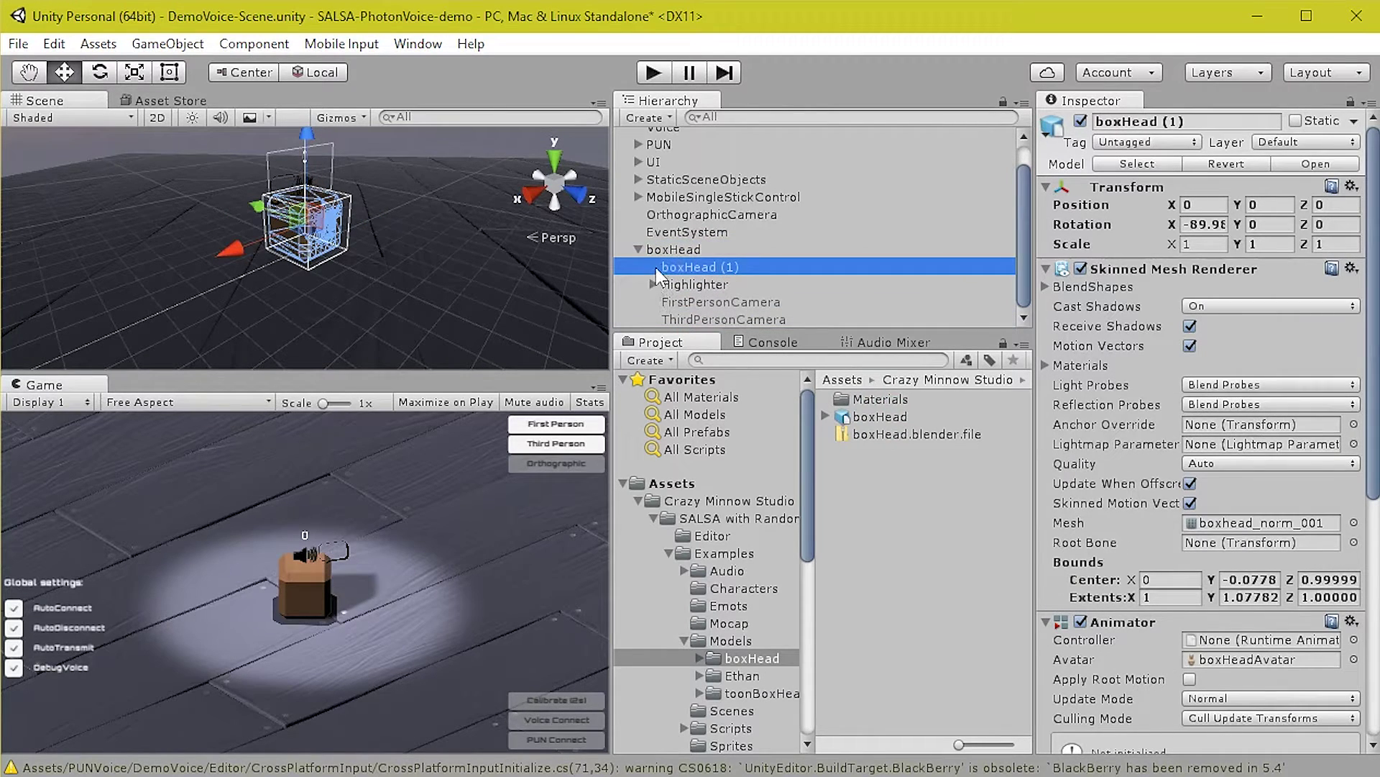
pyautogui.click(683, 249)
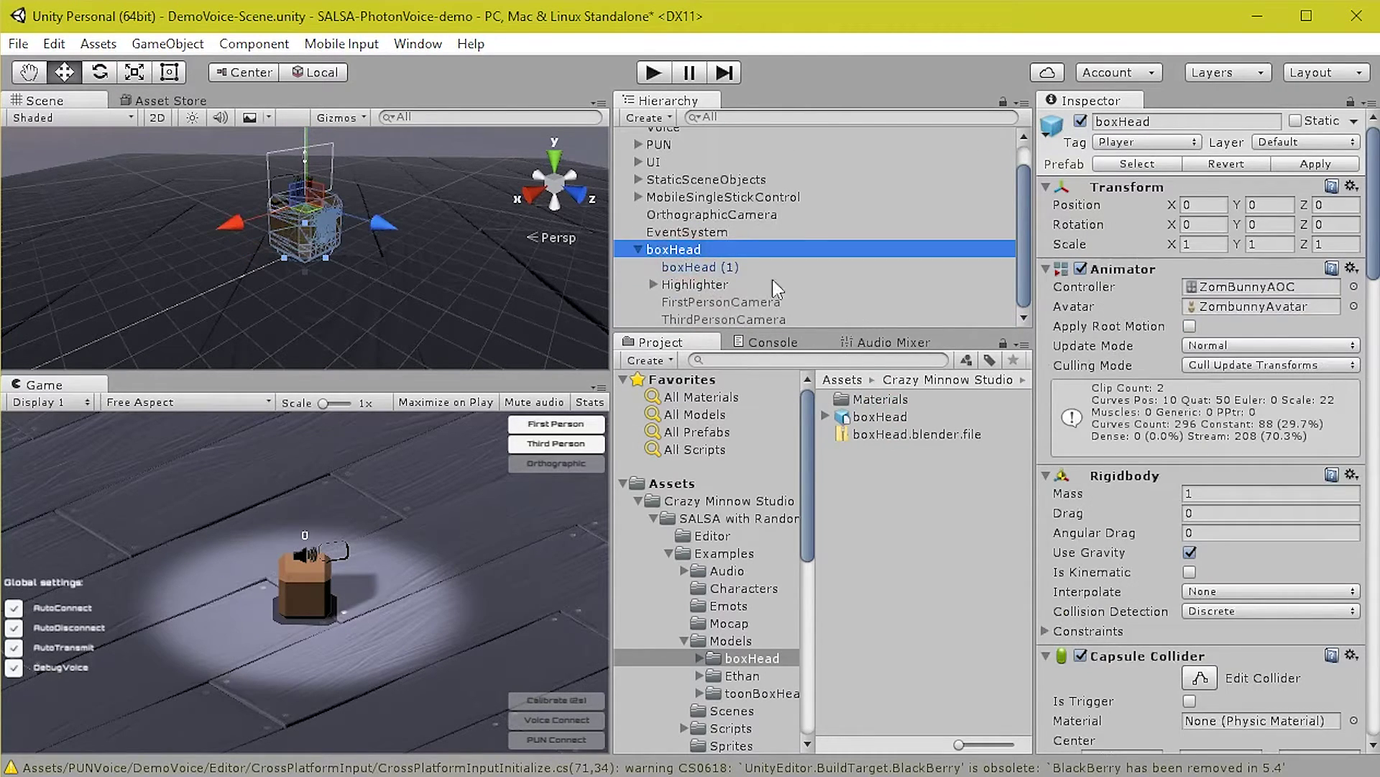
pyautogui.click(706, 269)
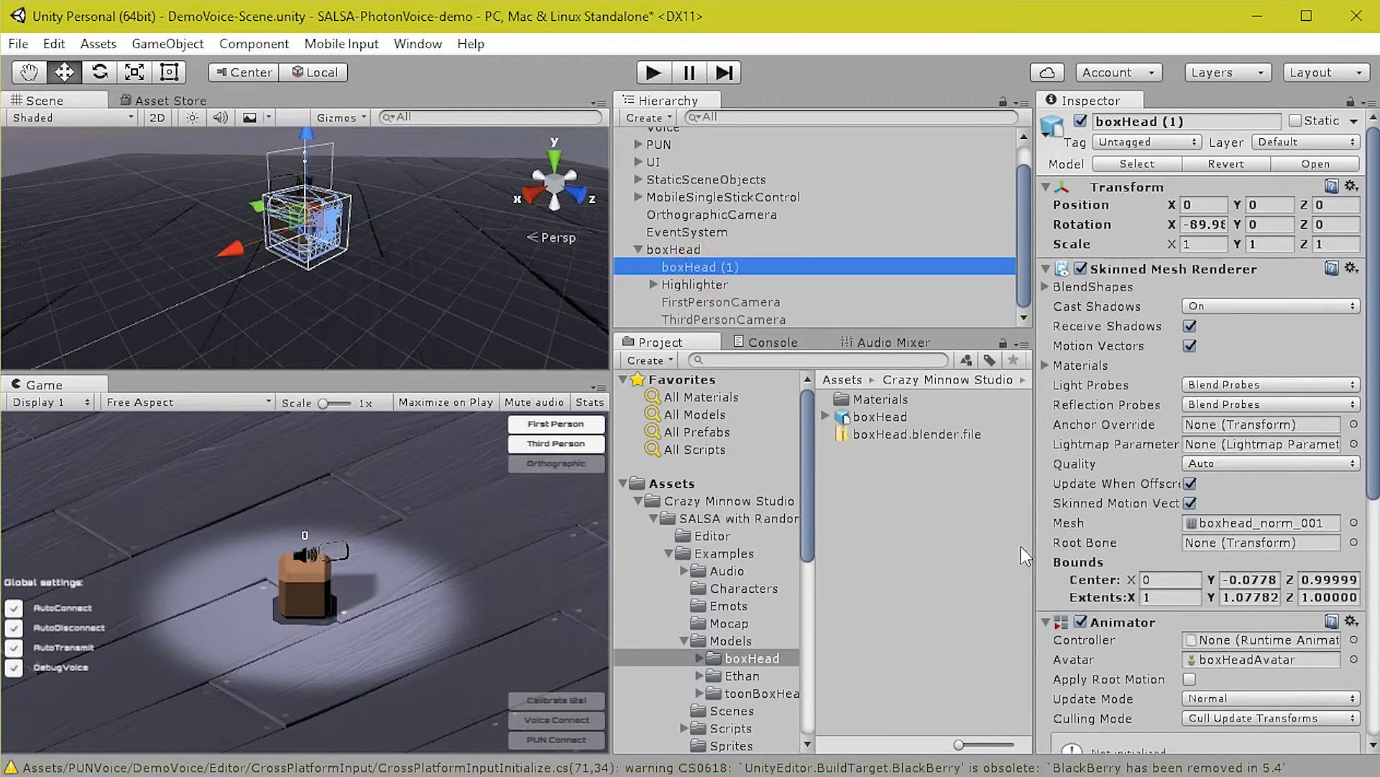
pyautogui.click(679, 249)
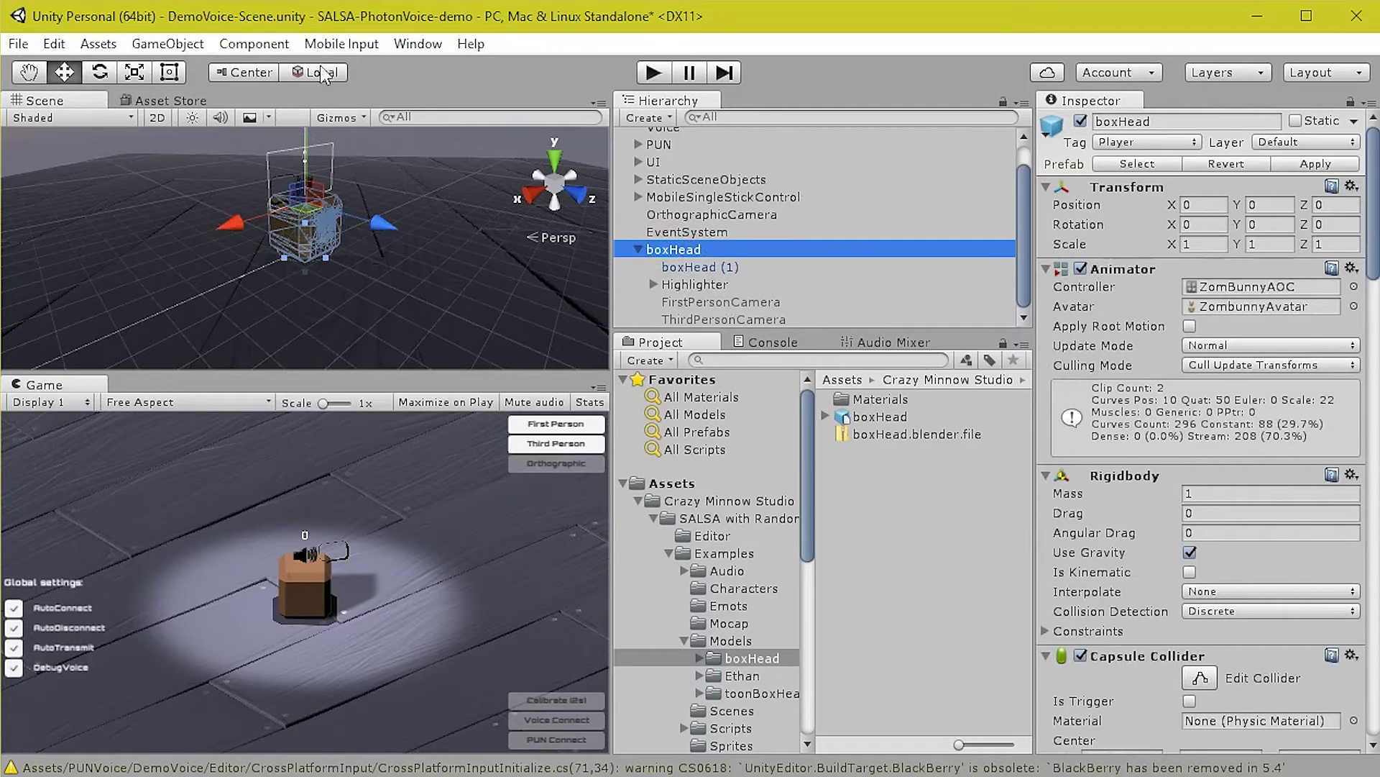
# Add Salsa3D to boxHead, assign the boxHead (1) mesh, and Auto-Link the mouth shapes
pyautogui.click(242, 48)
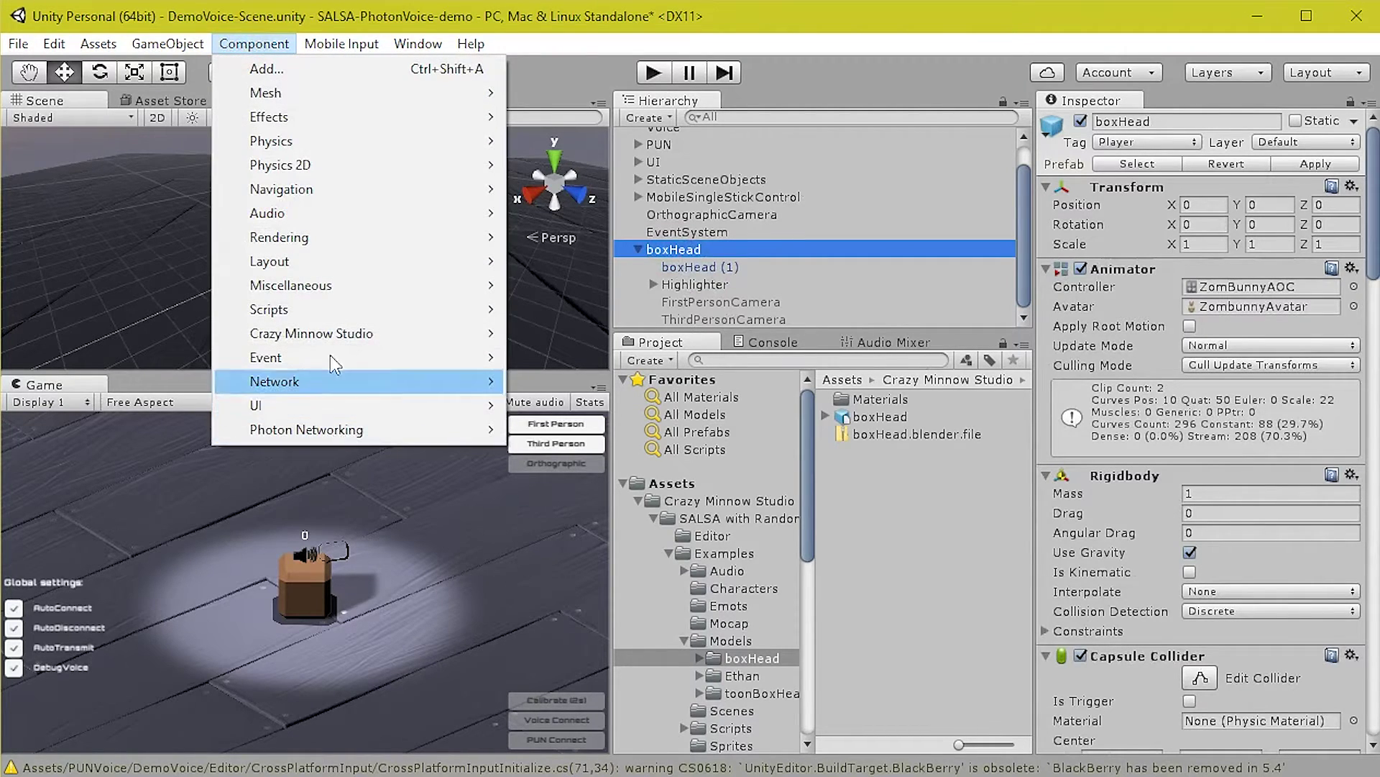
pyautogui.moveTo(334, 339)
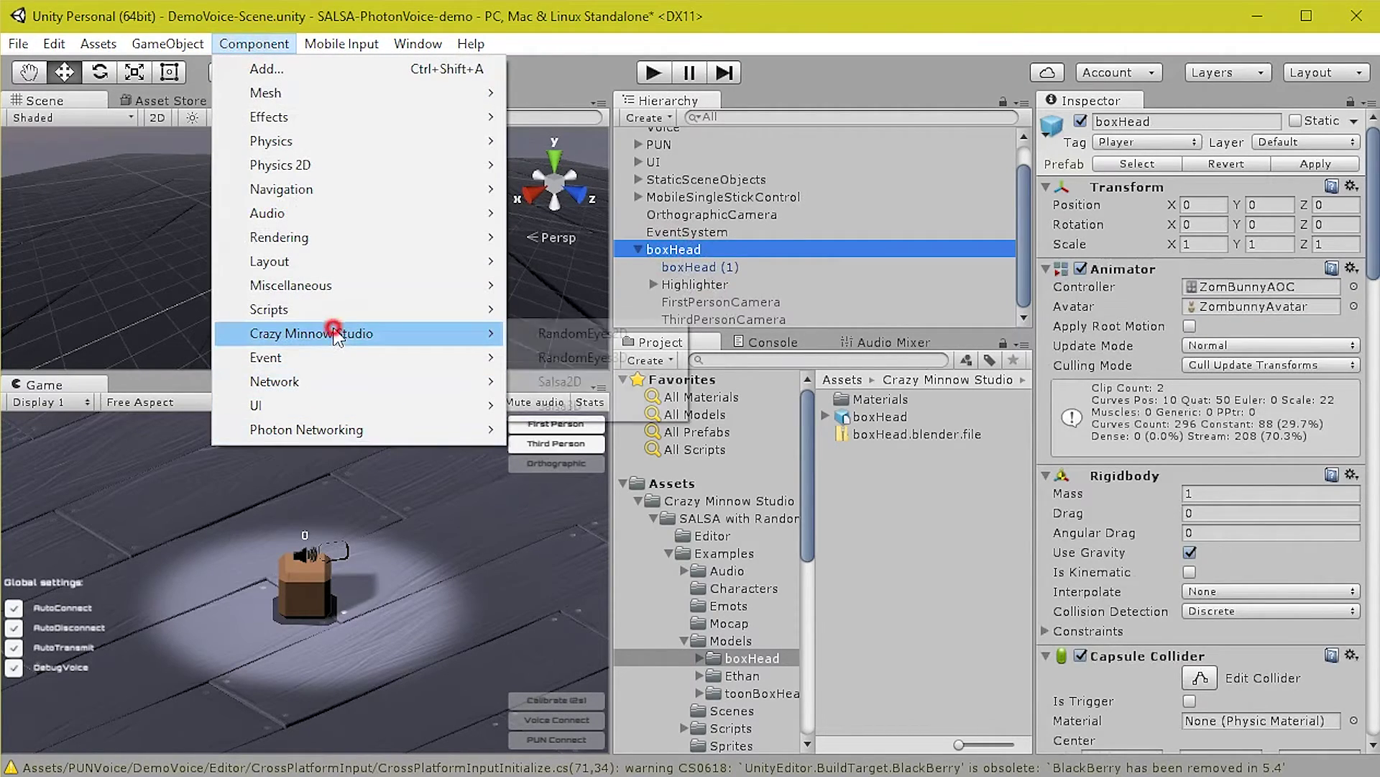
pyautogui.click(543, 405)
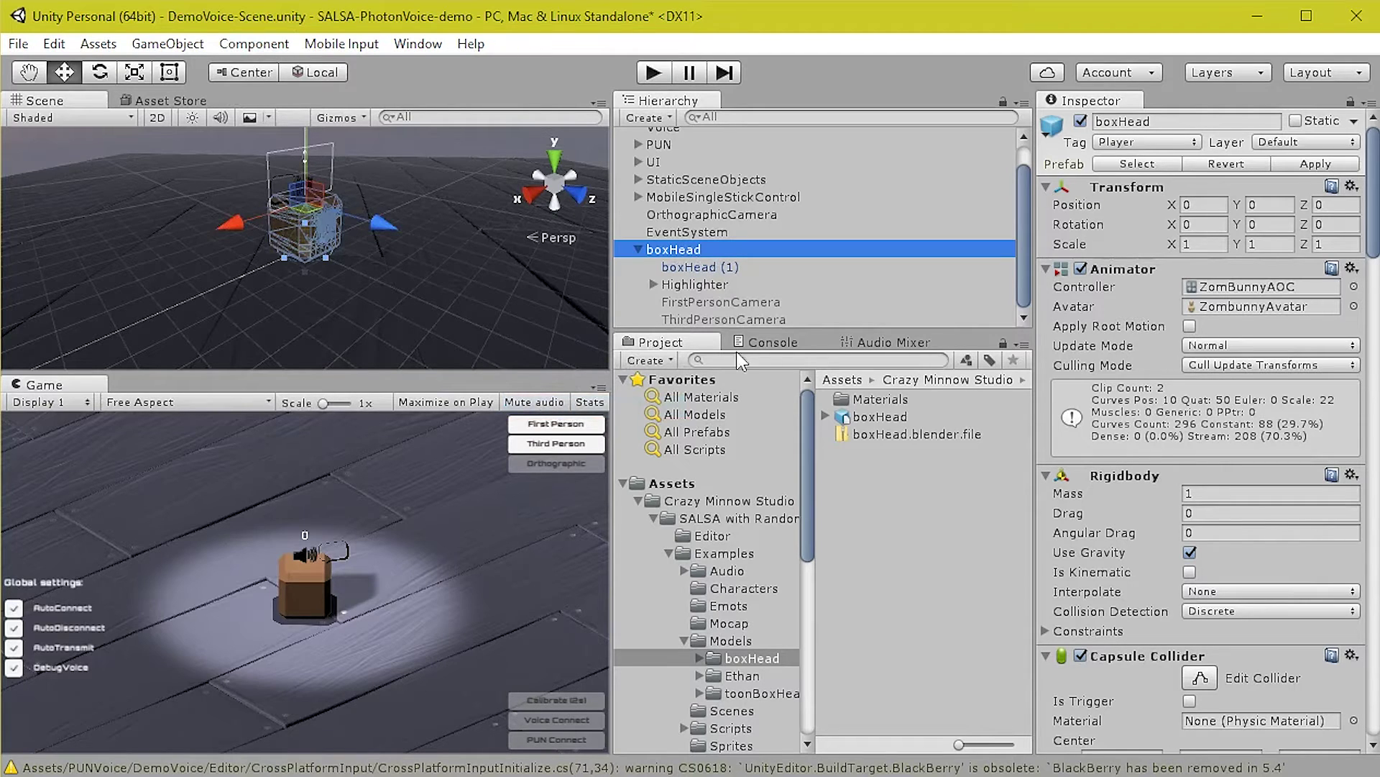
pyautogui.moveTo(1373, 191); pyautogui.dragTo(1374, 734)
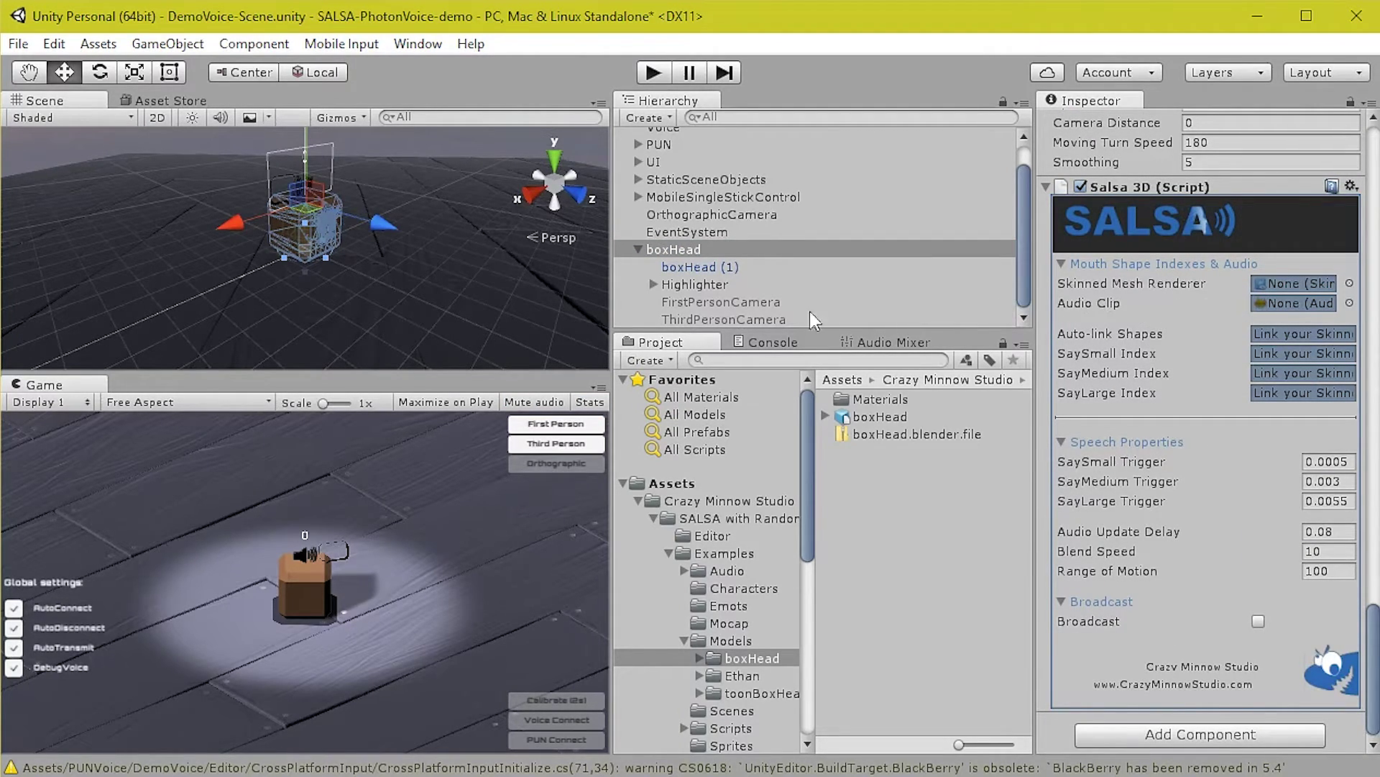
pyautogui.moveTo(697, 268); pyautogui.dragTo(1289, 283)
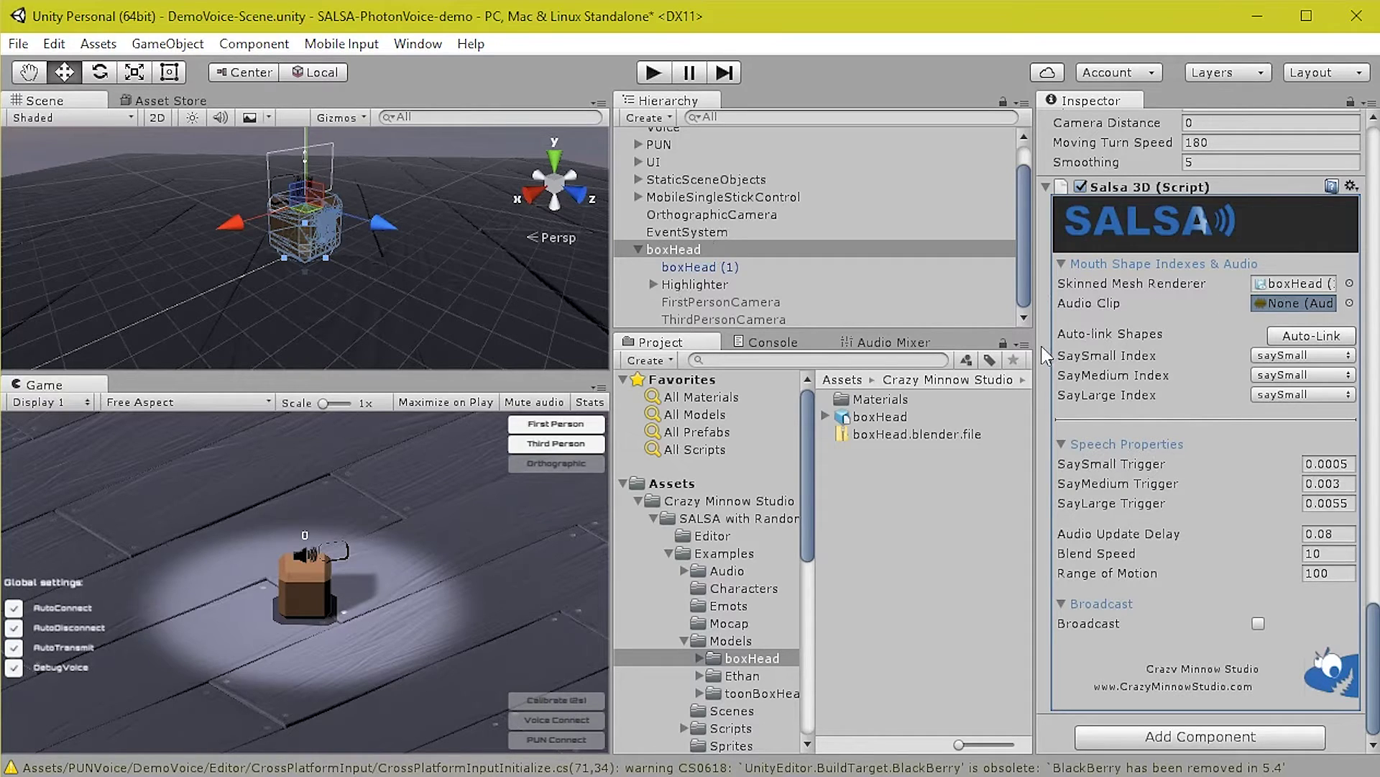
pyautogui.moveTo(1035, 342); pyautogui.dragTo(966, 342)
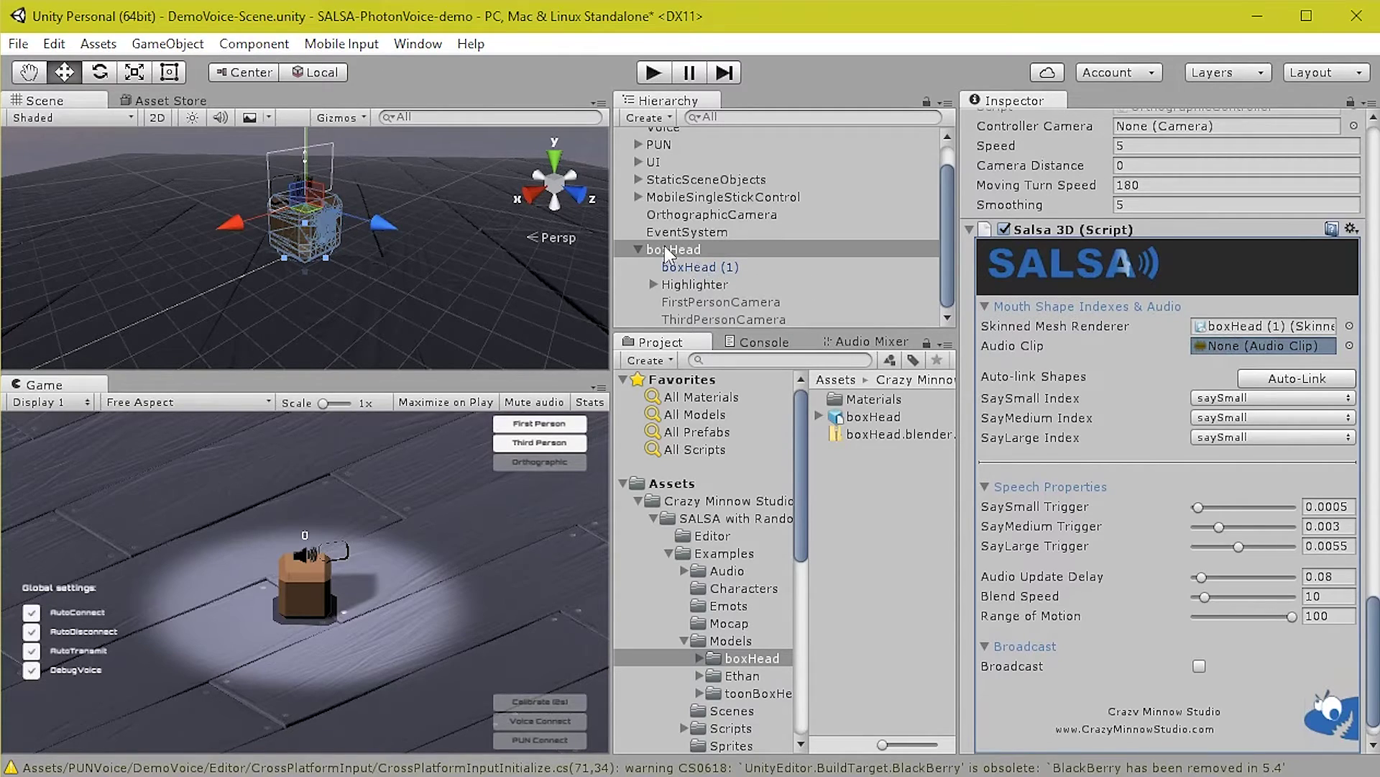
pyautogui.click(1286, 381)
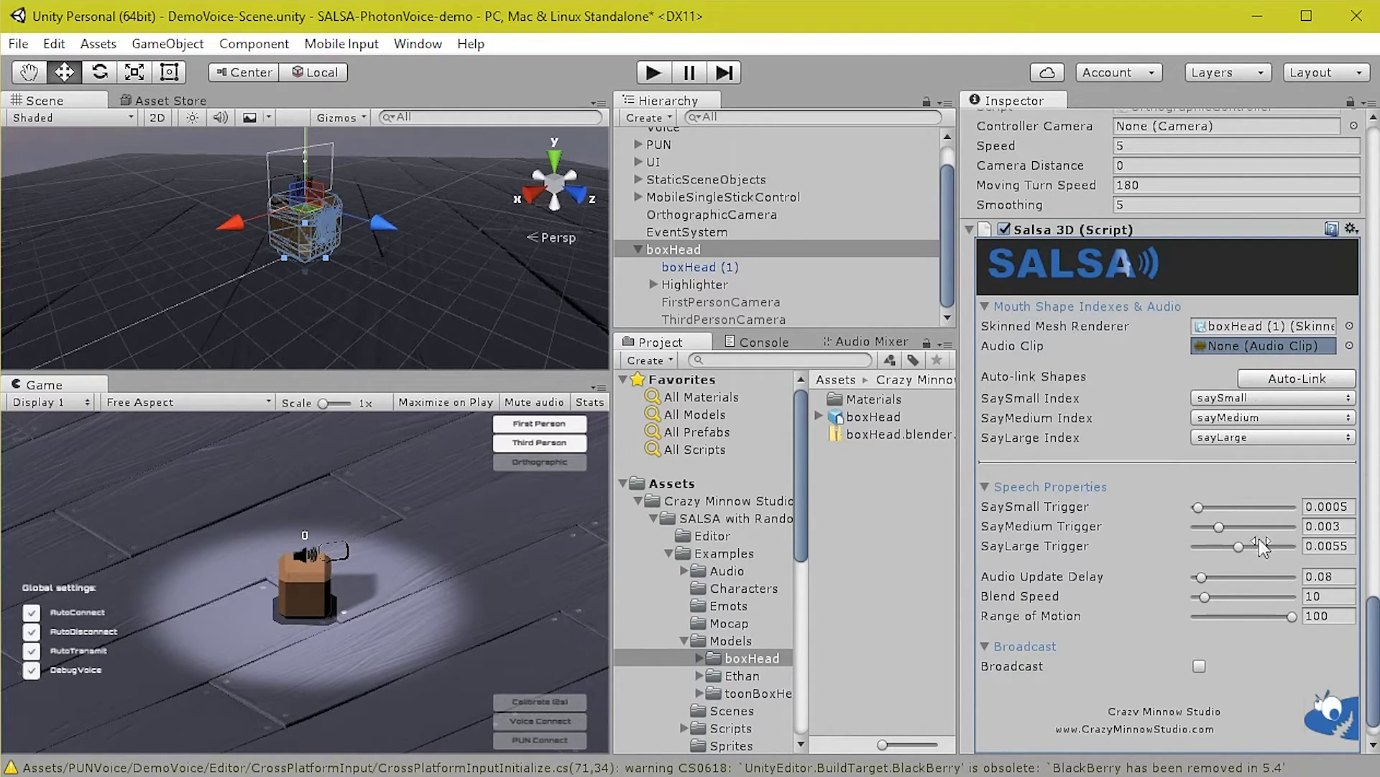
# Lower the SaySmall Trigger slider to 0.0001
pyautogui.click(1198, 508)
pyautogui.moveTo(1199, 512); pyautogui.dragTo(1216, 546)
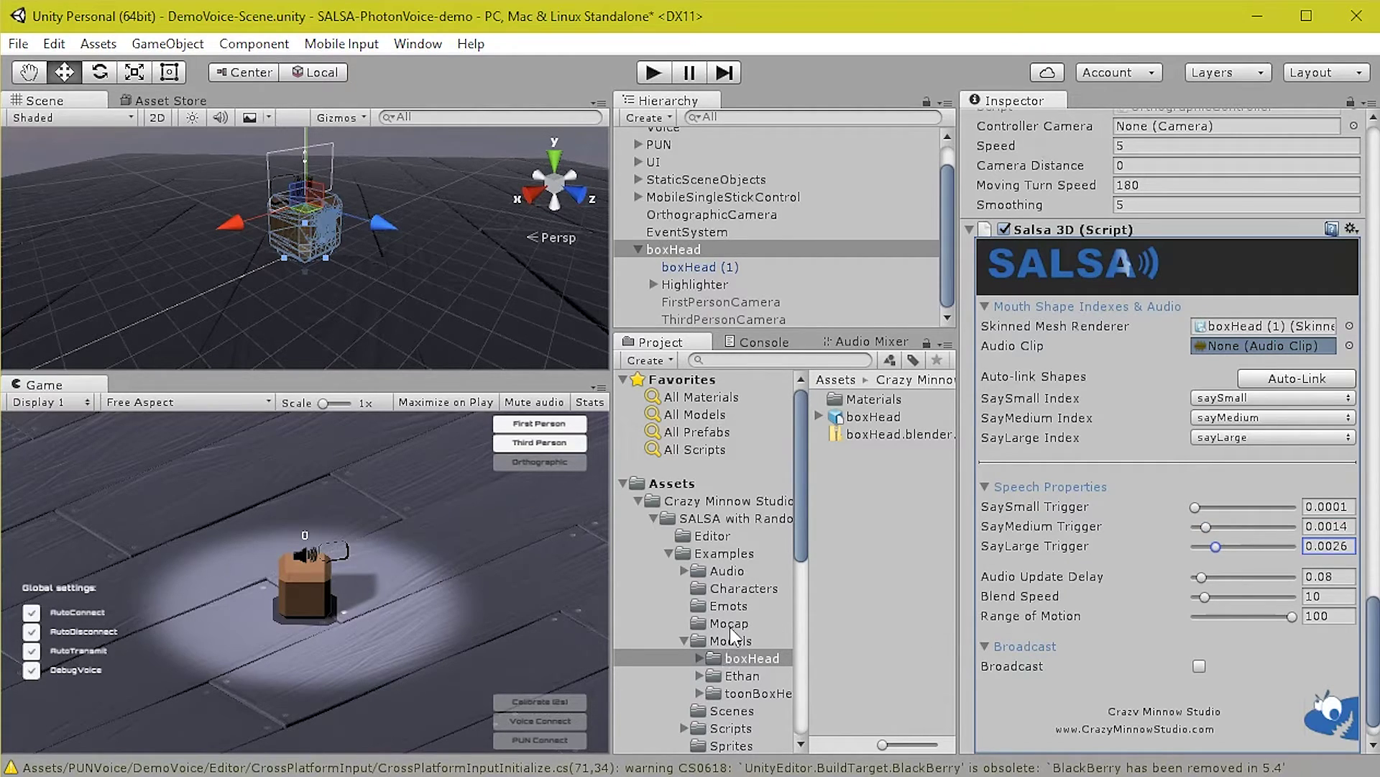
# Save boxHead as a prefab in PUNVoice/DemoVoice/Resources
pyautogui.click(682, 553)
pyautogui.click(638, 500)
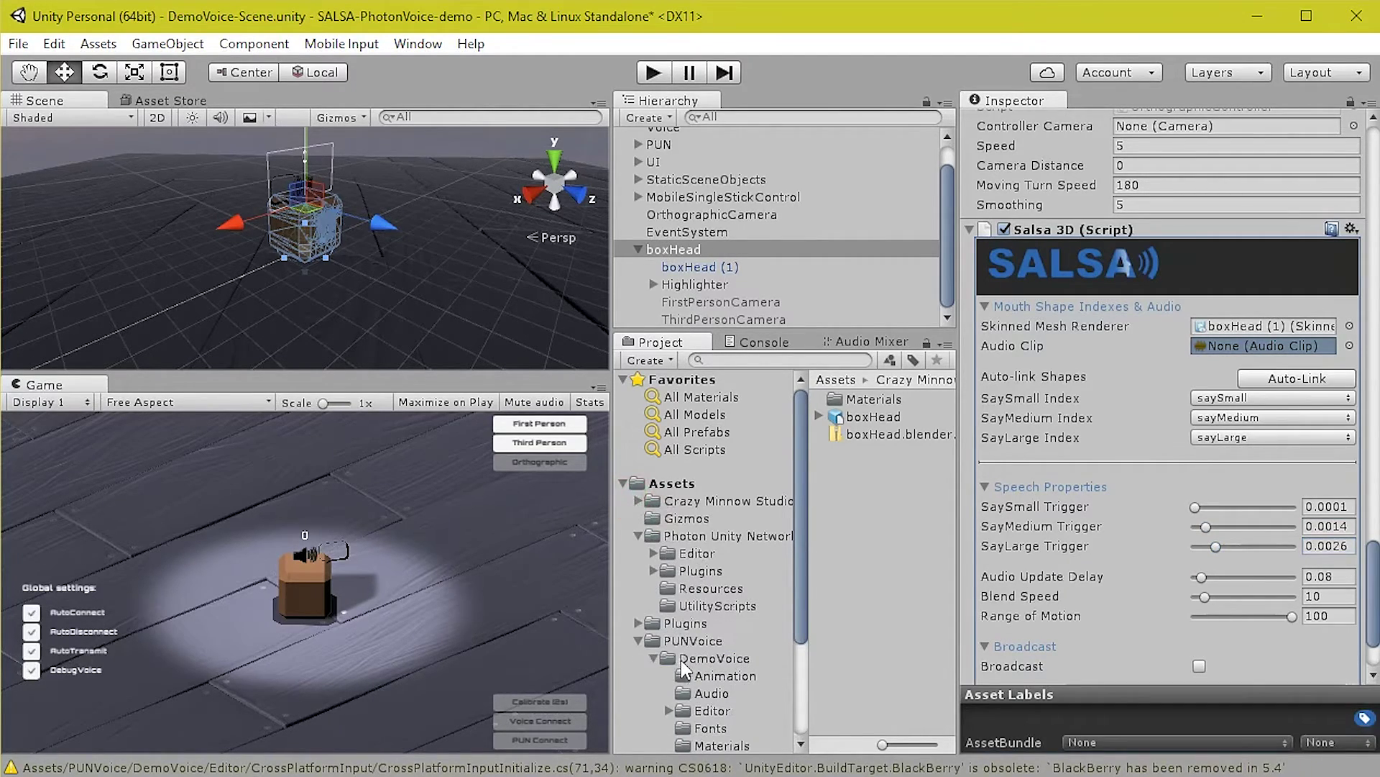
pyautogui.scroll(-5, 681, 647)
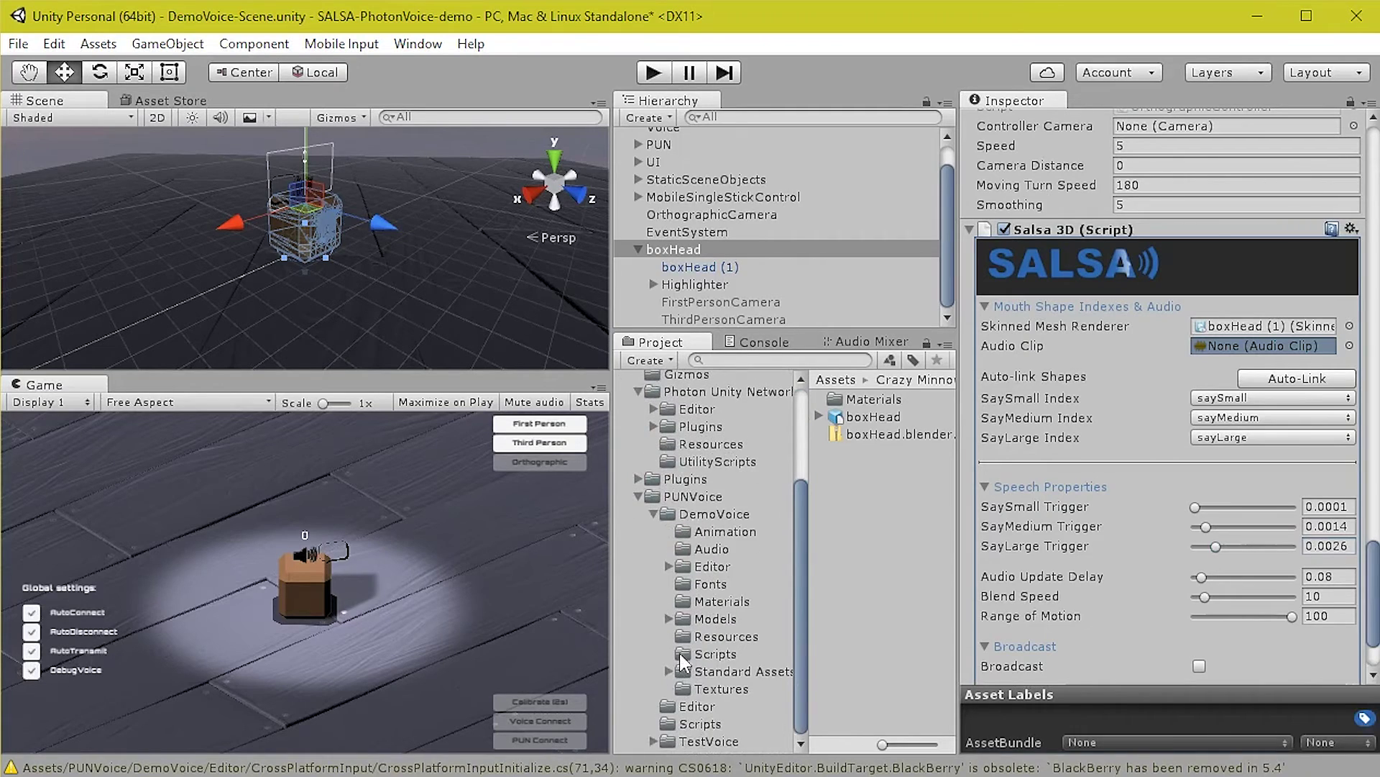
pyautogui.click(719, 636)
pyautogui.moveTo(820, 579); pyautogui.dragTo(886, 535)
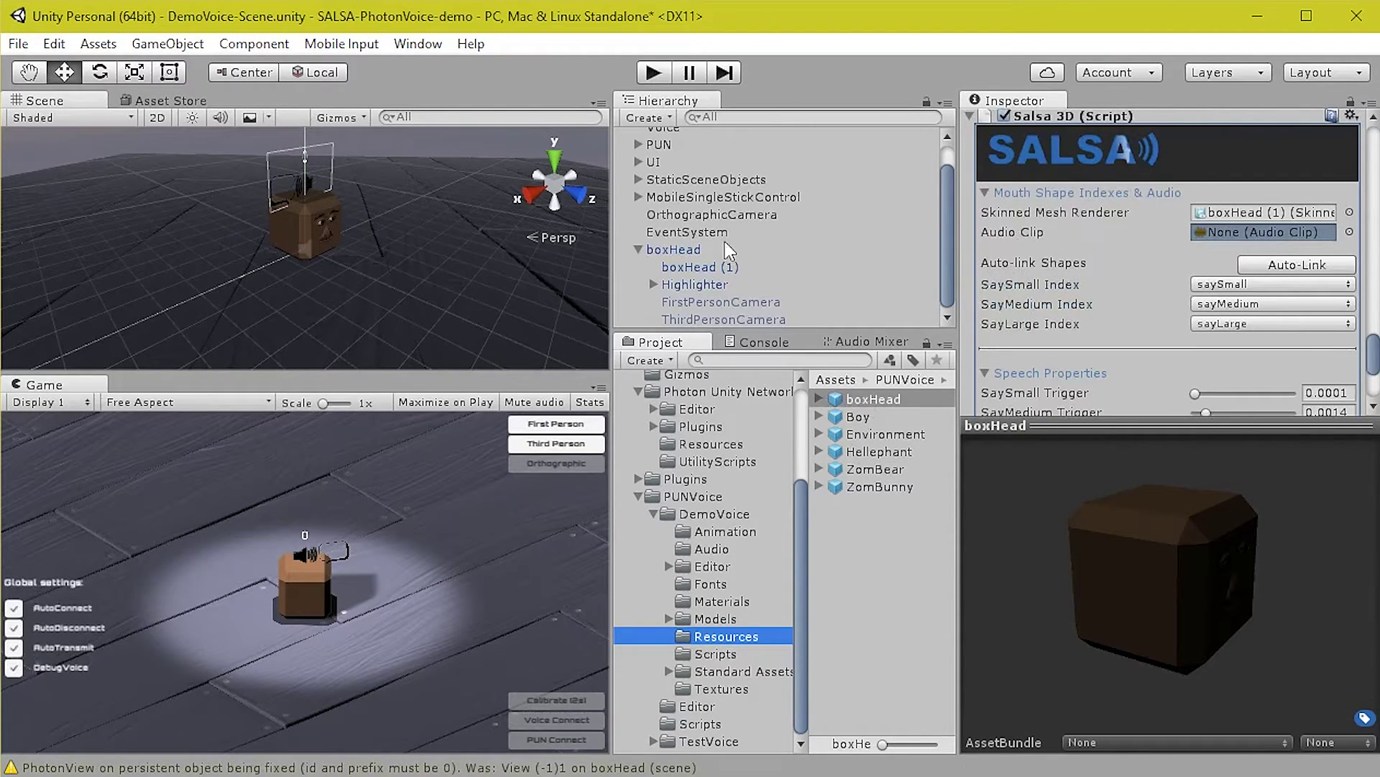
# Delete boxHead from the scene and run a quick Play test of the demo
pyautogui.click(691, 249)
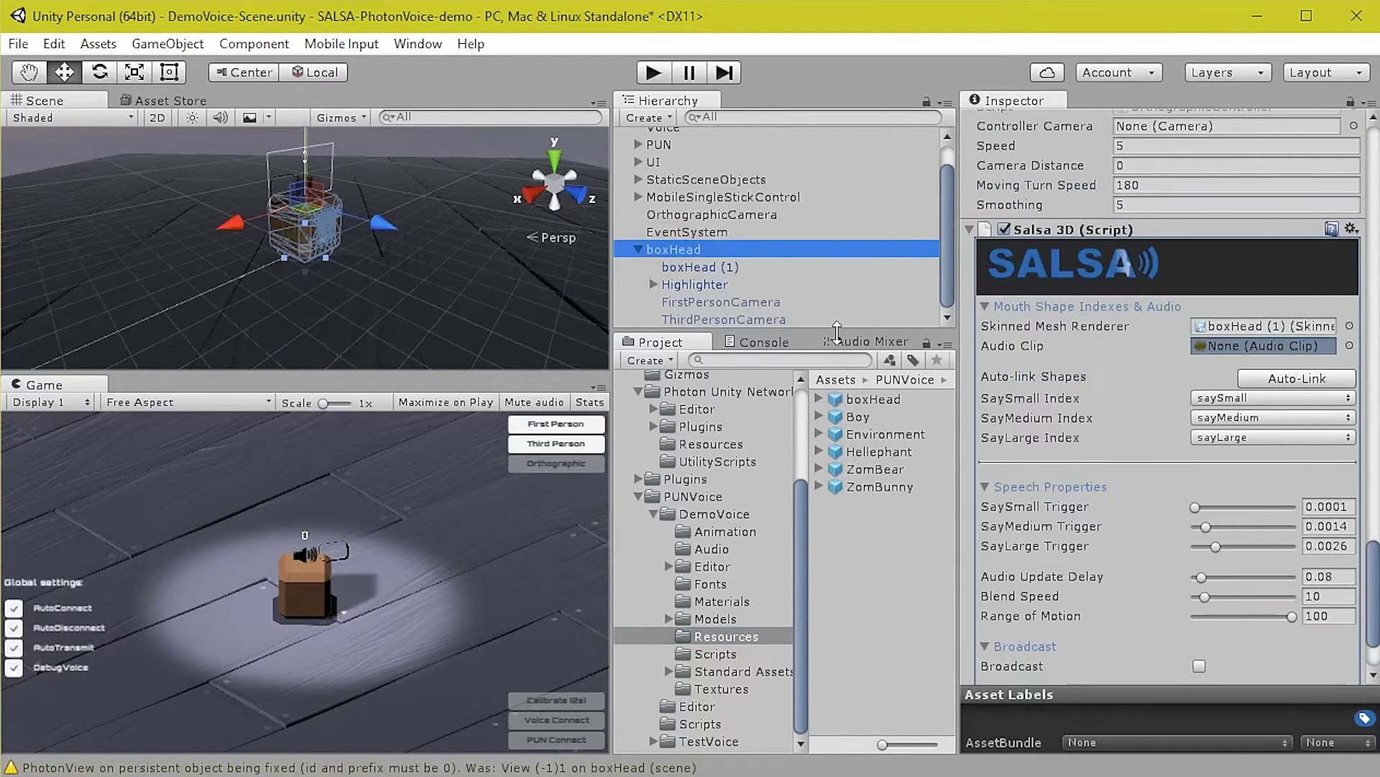
pyautogui.press('Delete')
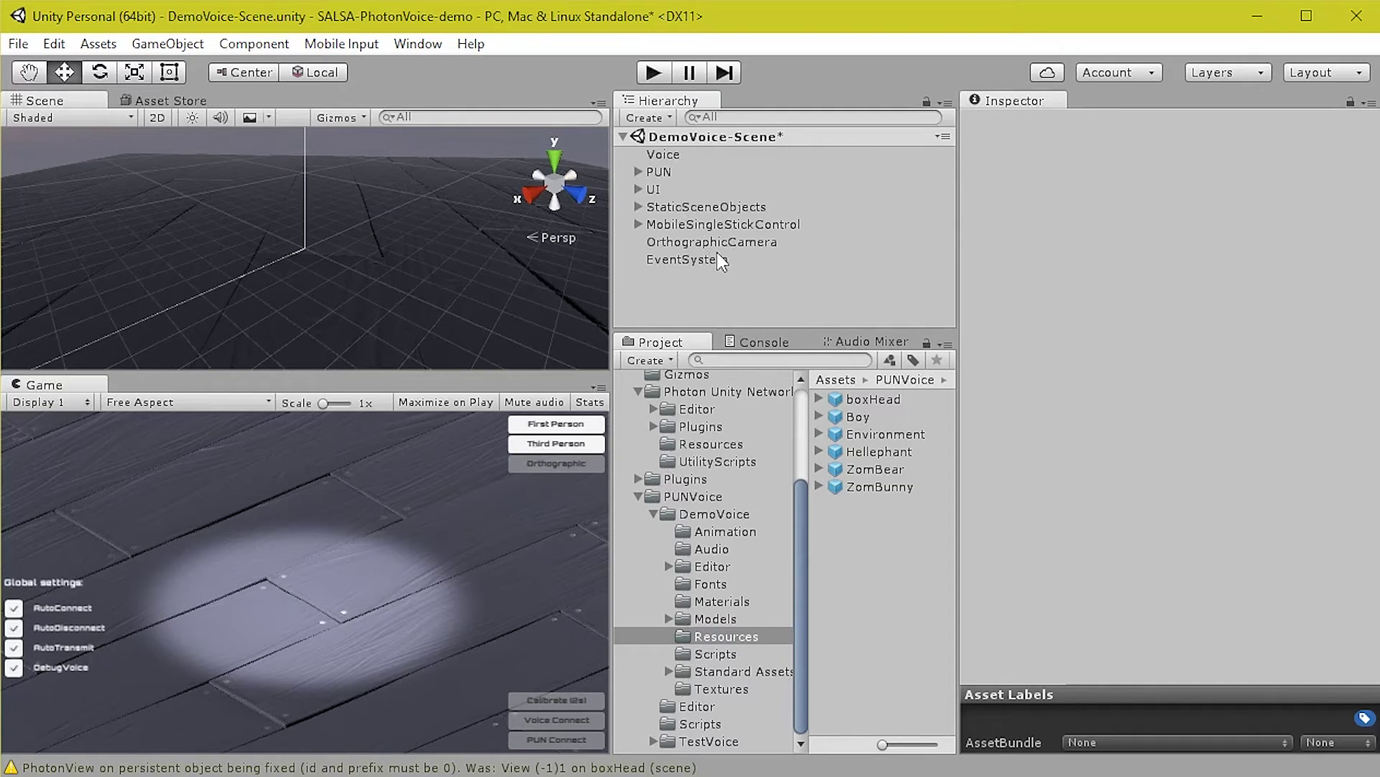
pyautogui.click(653, 72)
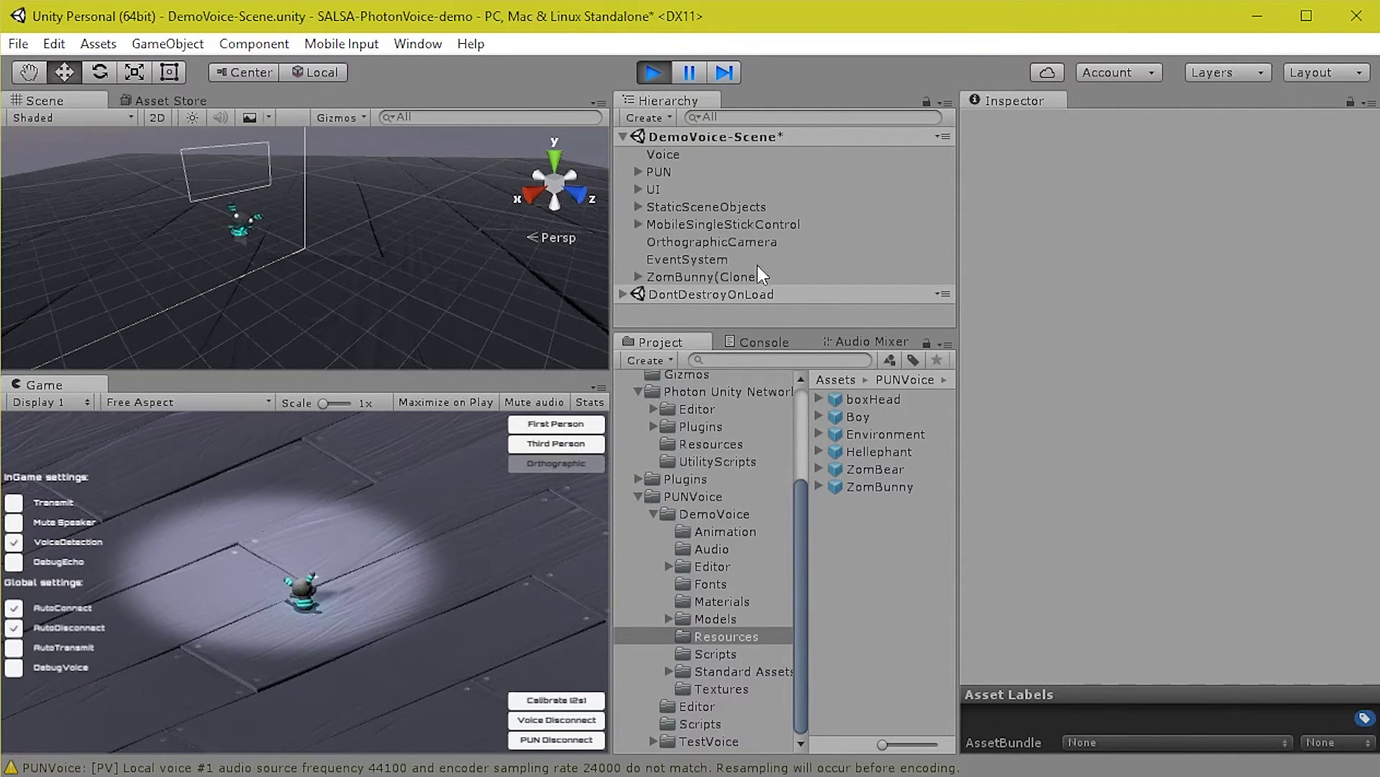
pyautogui.click(656, 71)
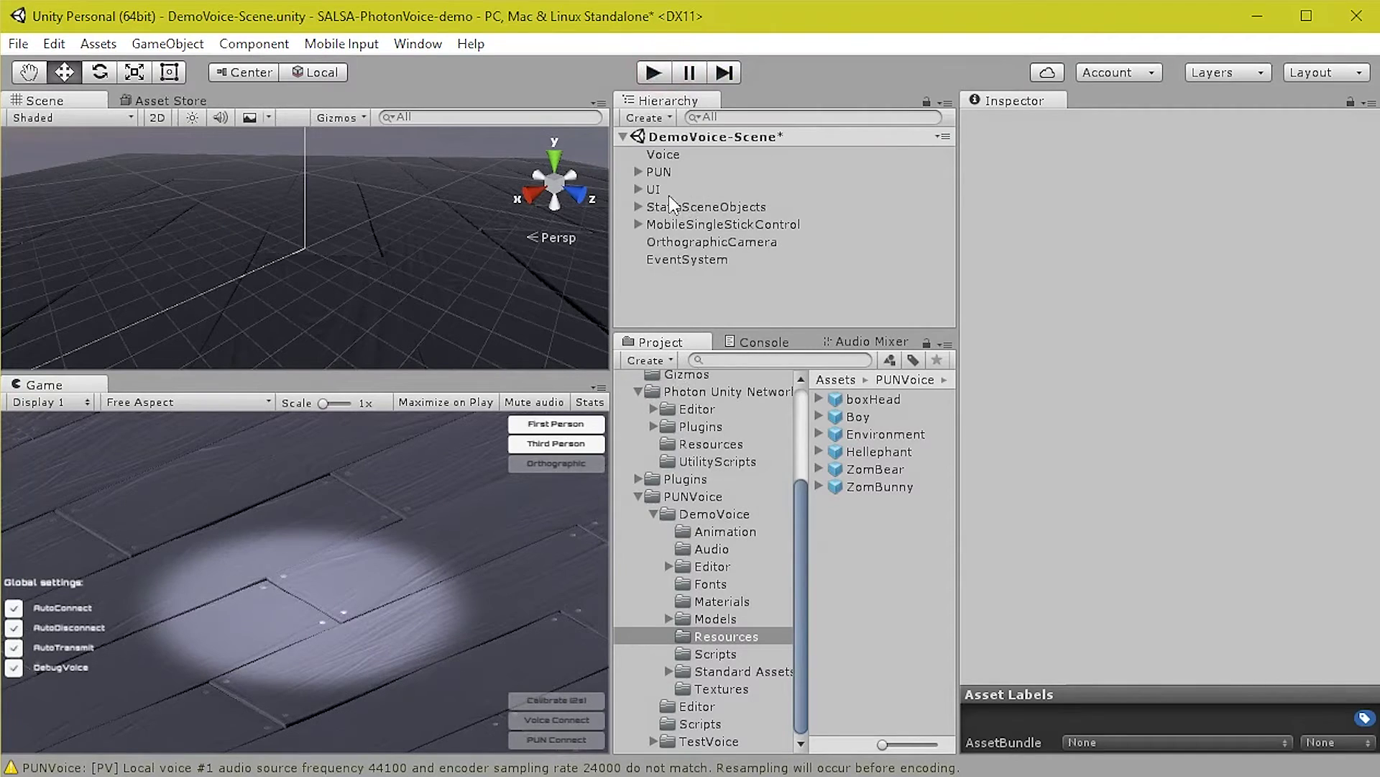
# Set PUN's Prefabs To Instantiate size to 2 with boxHead for both elements
pyautogui.click(660, 173)
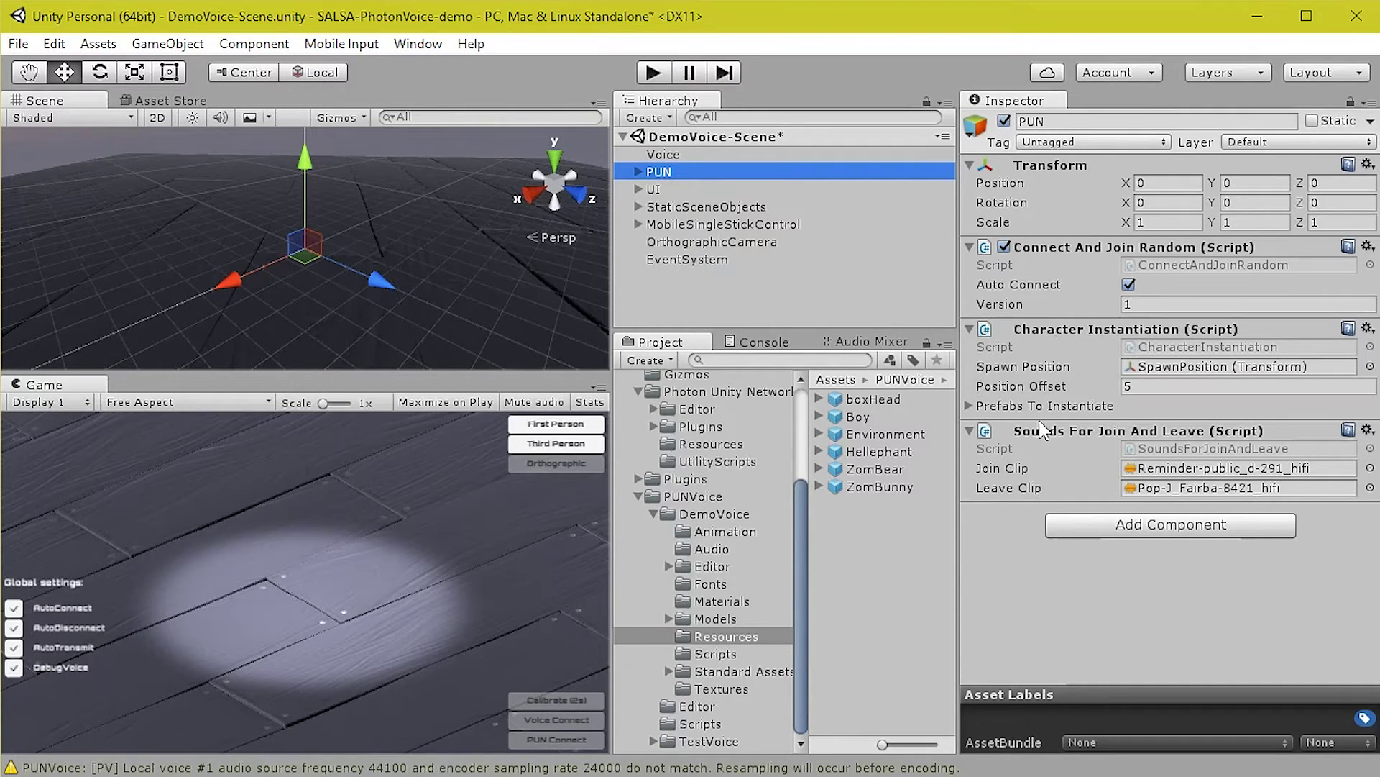
pyautogui.click(969, 406)
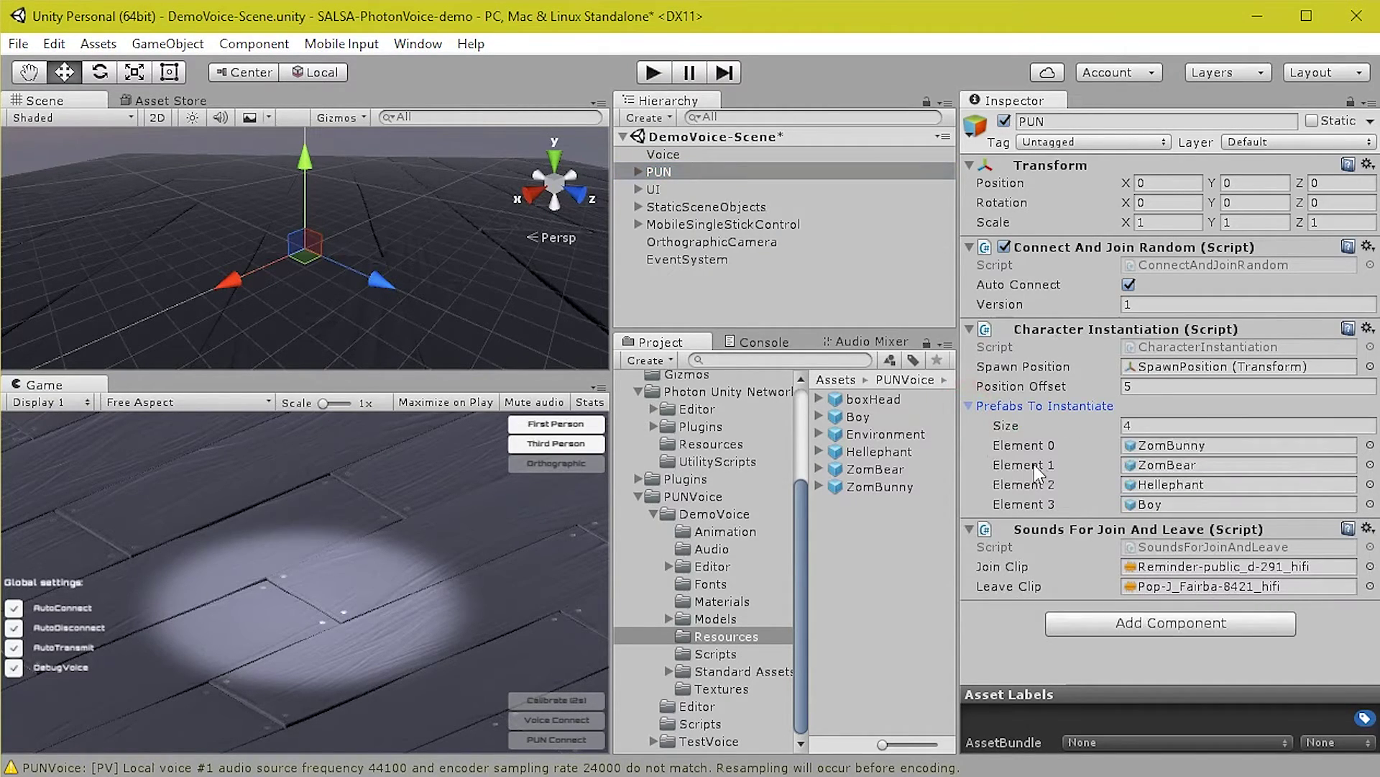
pyautogui.click(1148, 425)
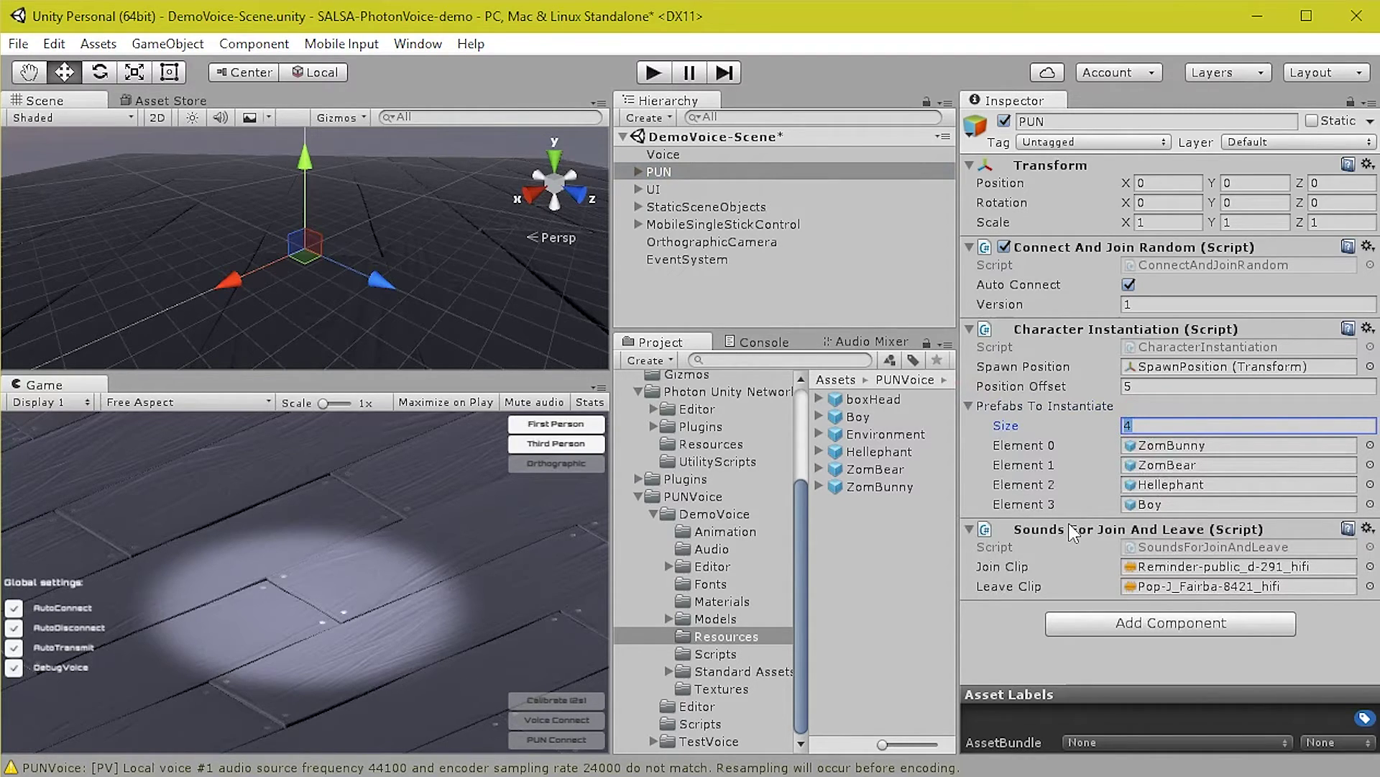
pyautogui.write('2')
pyautogui.press('Return')
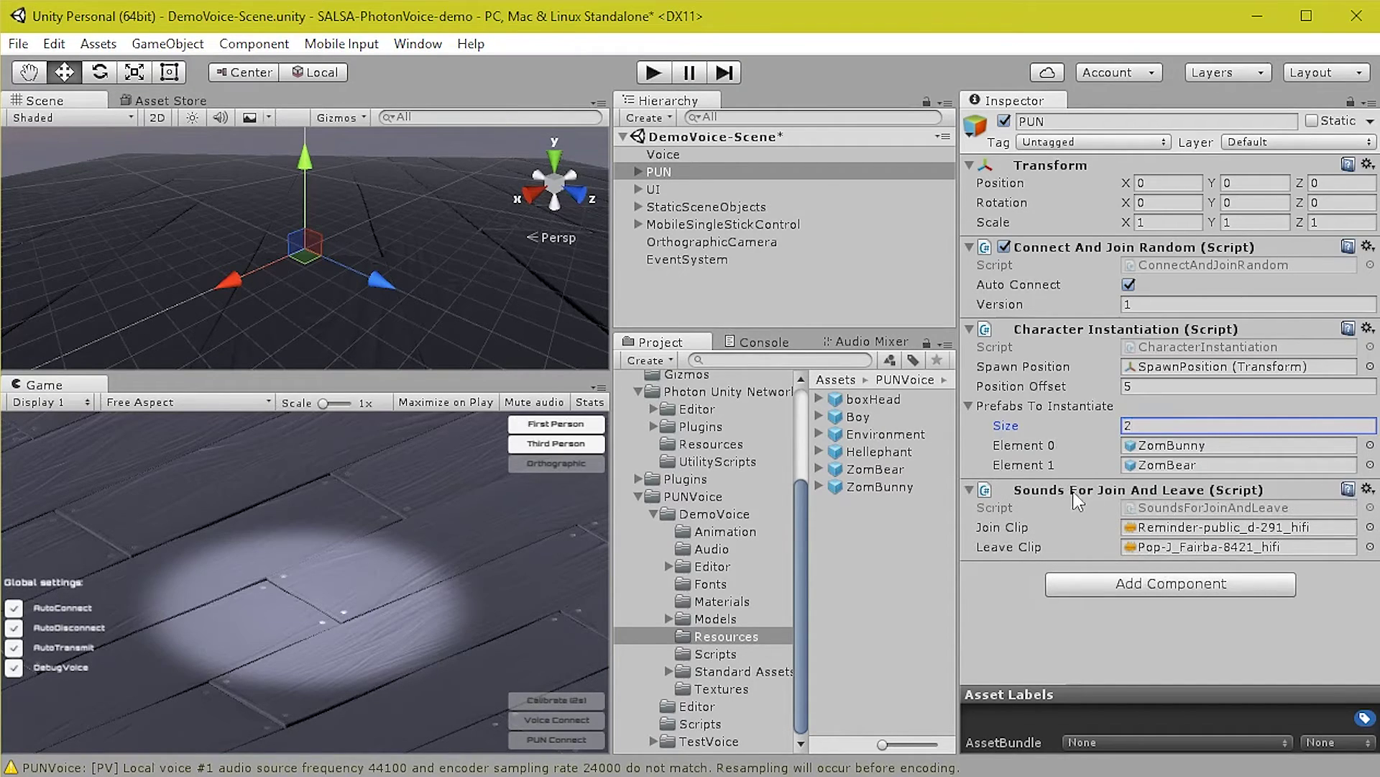
pyautogui.moveTo(865, 399); pyautogui.dragTo(1201, 464)
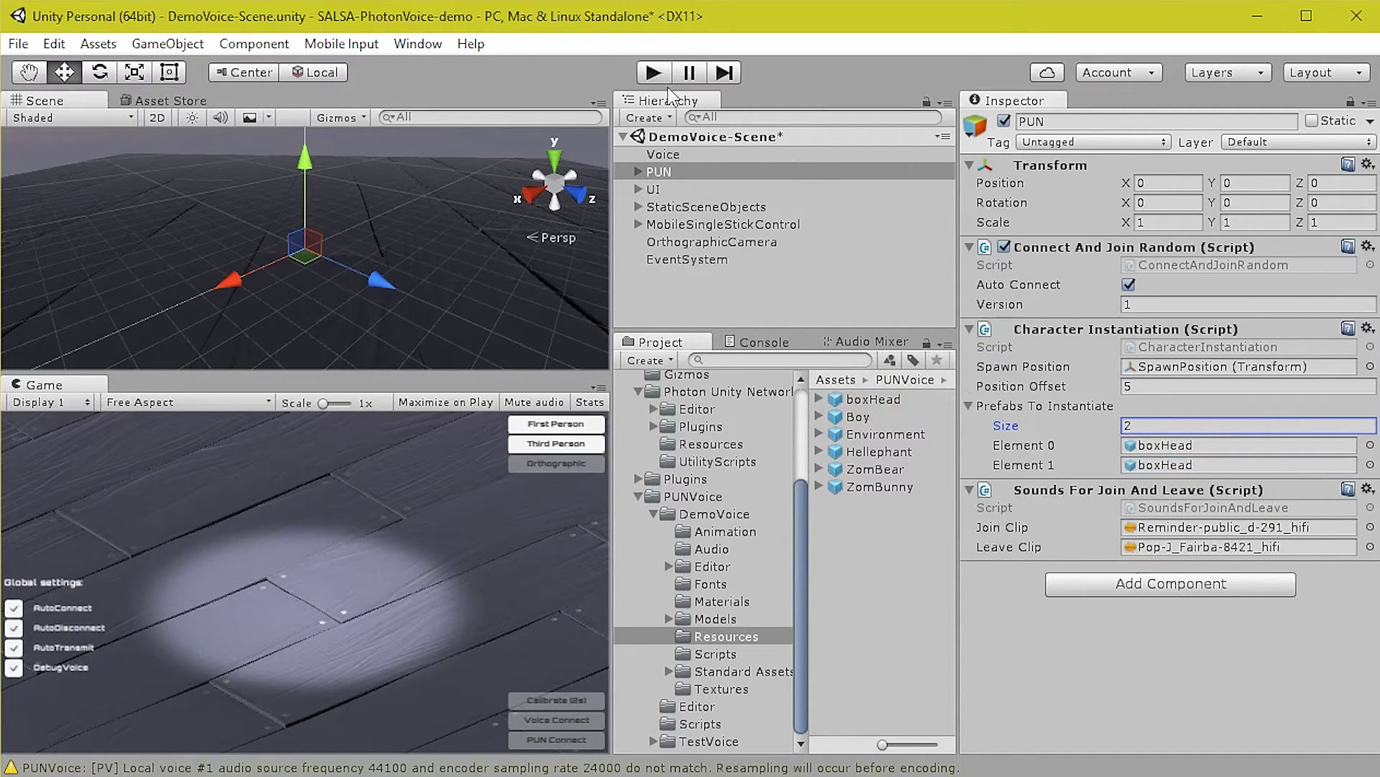
# Play the demo to confirm a boxHead character spawns, then stop it
pyautogui.click(653, 72)
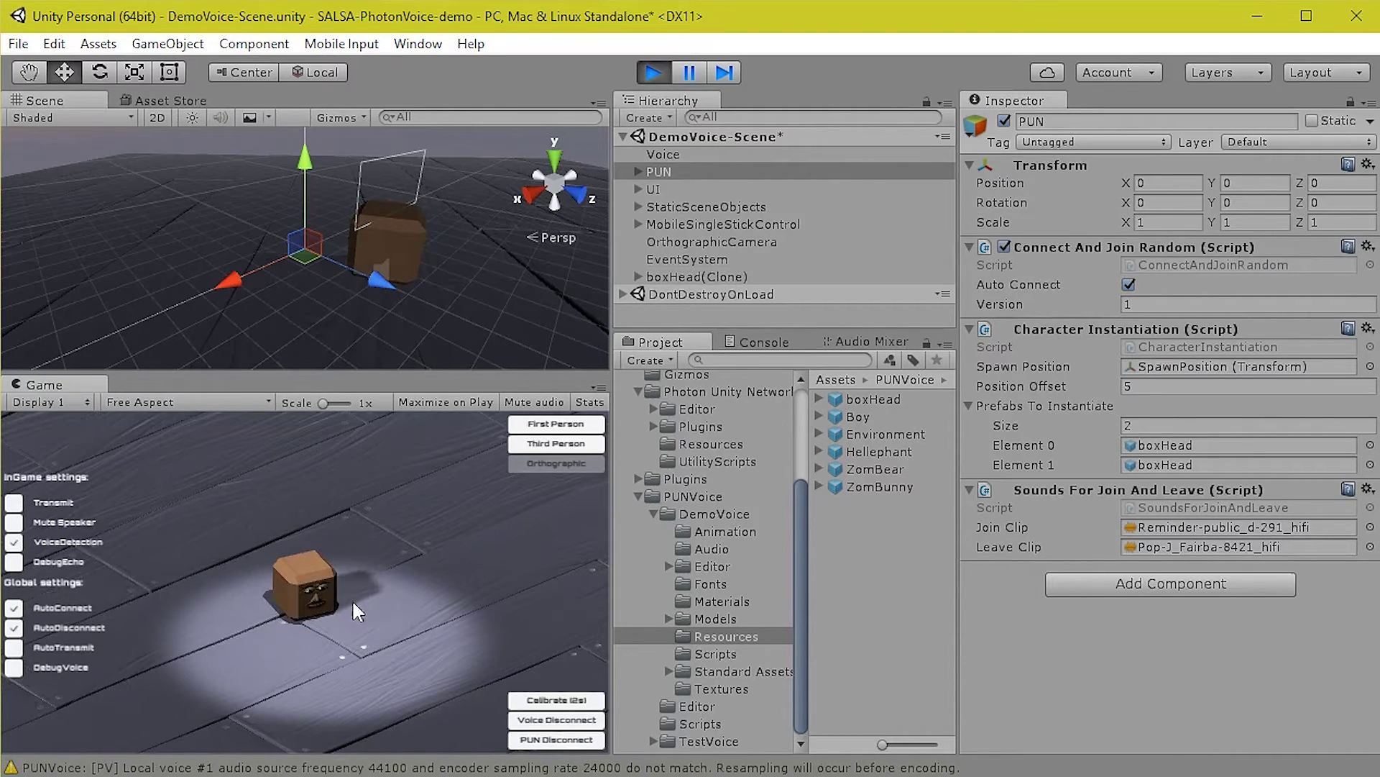
pyautogui.click(653, 73)
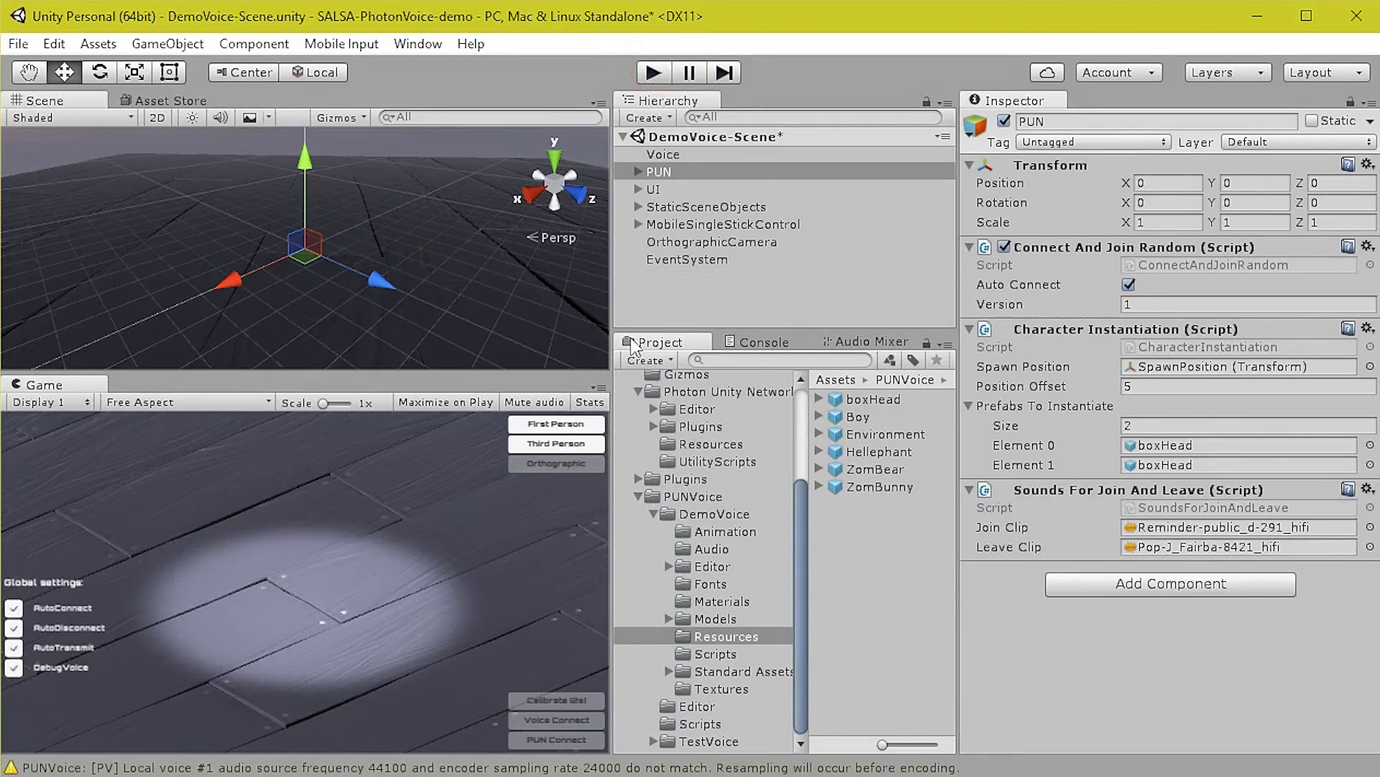
pyautogui.click(14, 47)
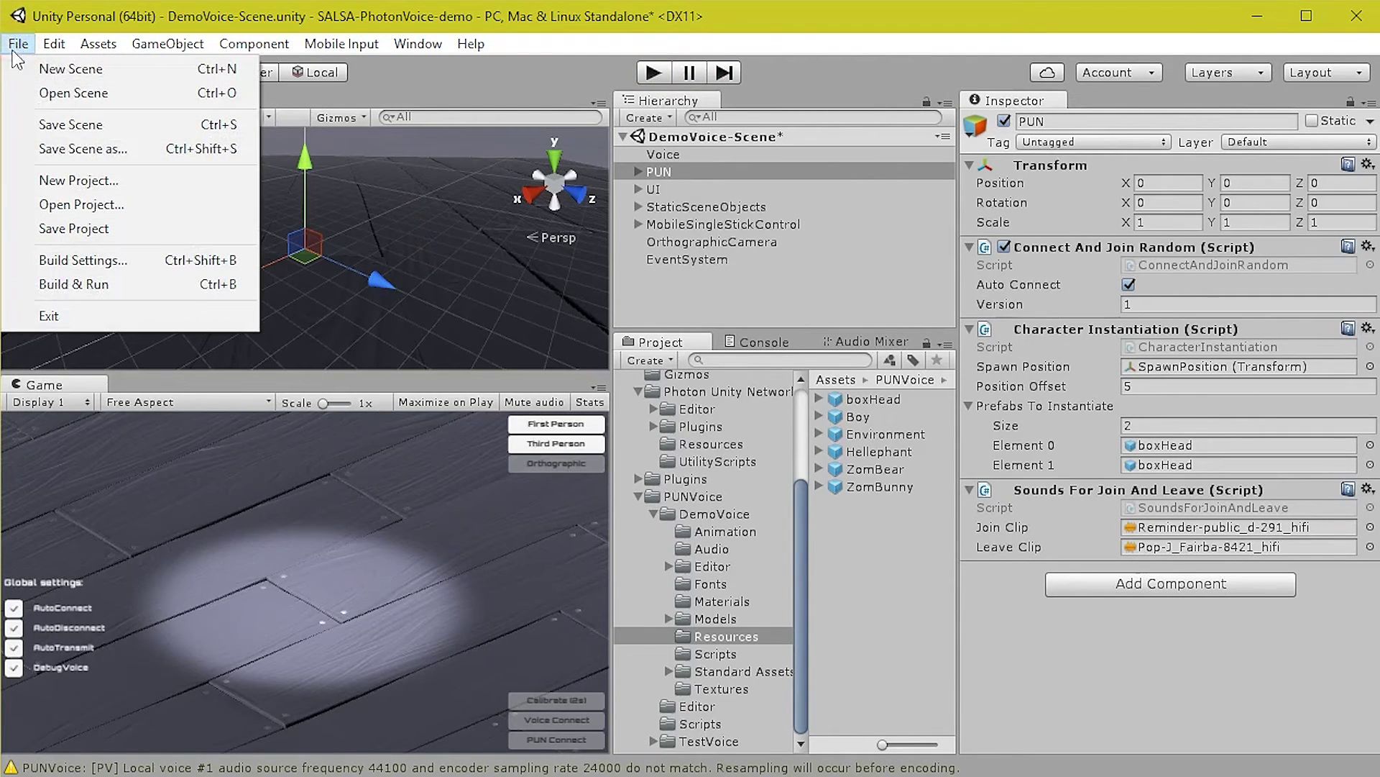
# Build the Windows standalone player into the _builds\SALSA-PUNvoice-Test folder
pyautogui.click(74, 261)
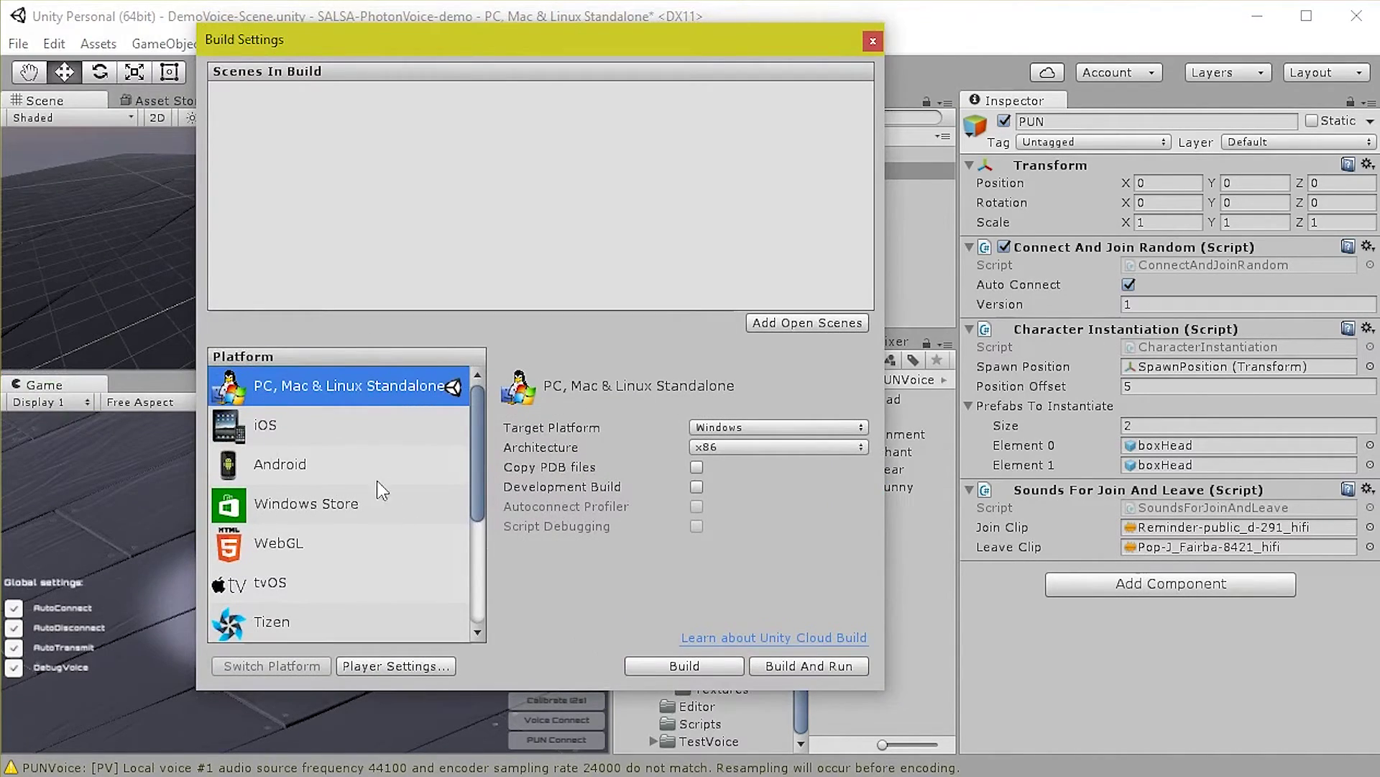
pyautogui.click(681, 663)
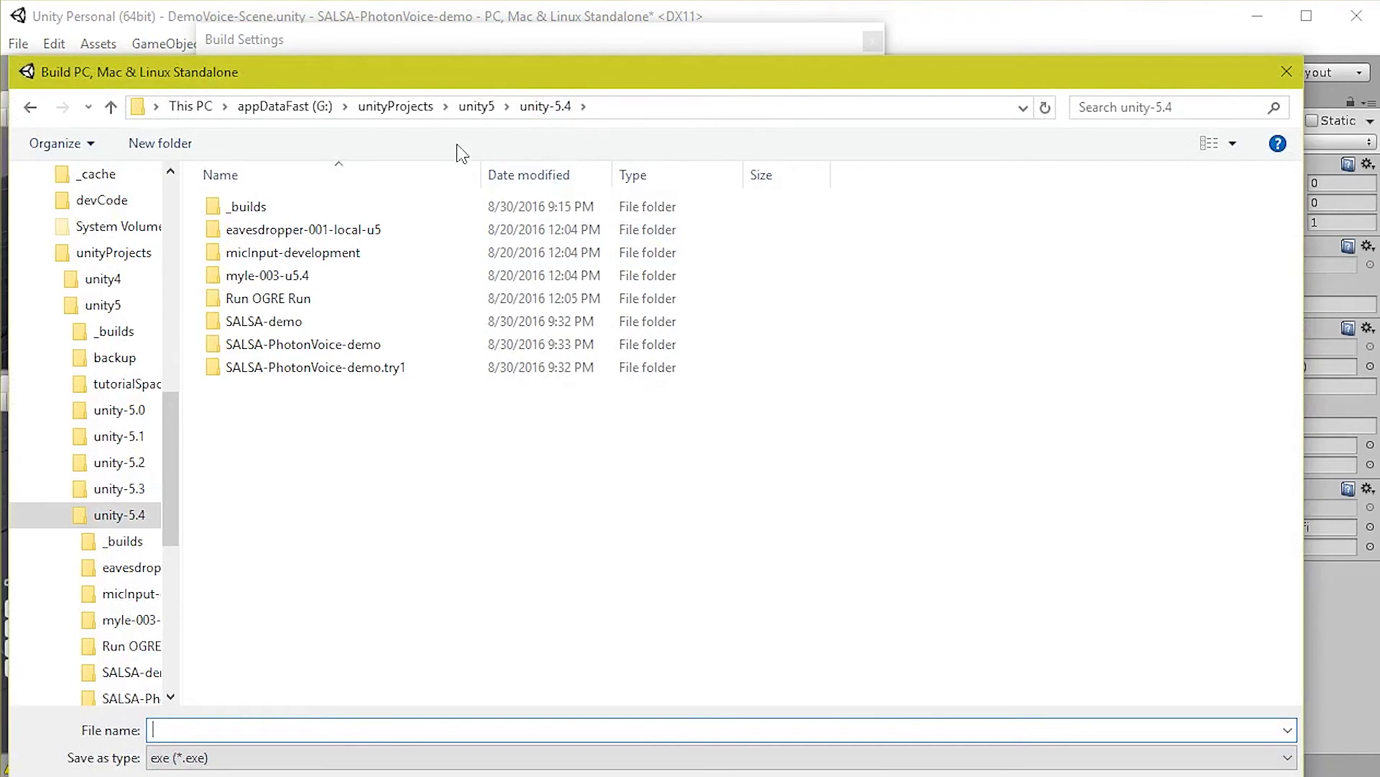
pyautogui.doubleClick(255, 207)
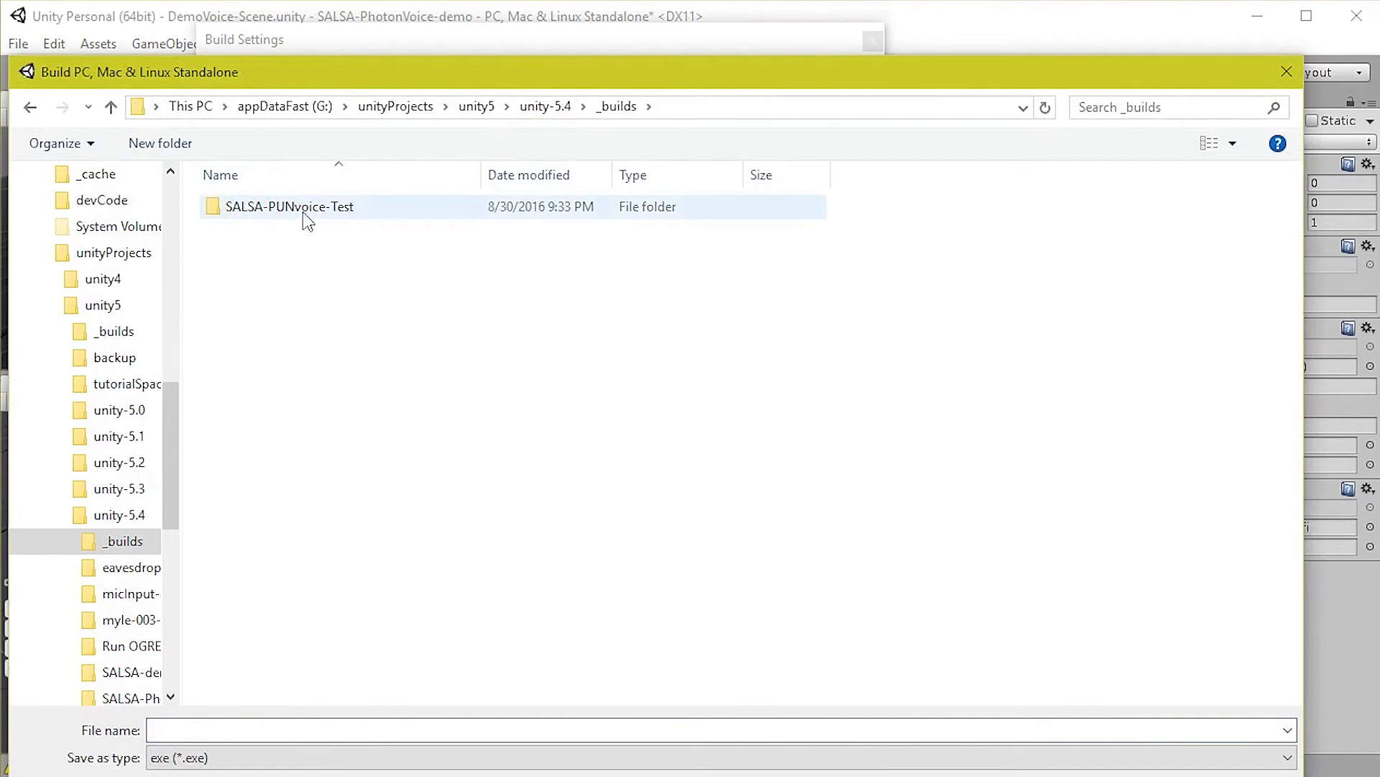
pyautogui.doubleClick(303, 210)
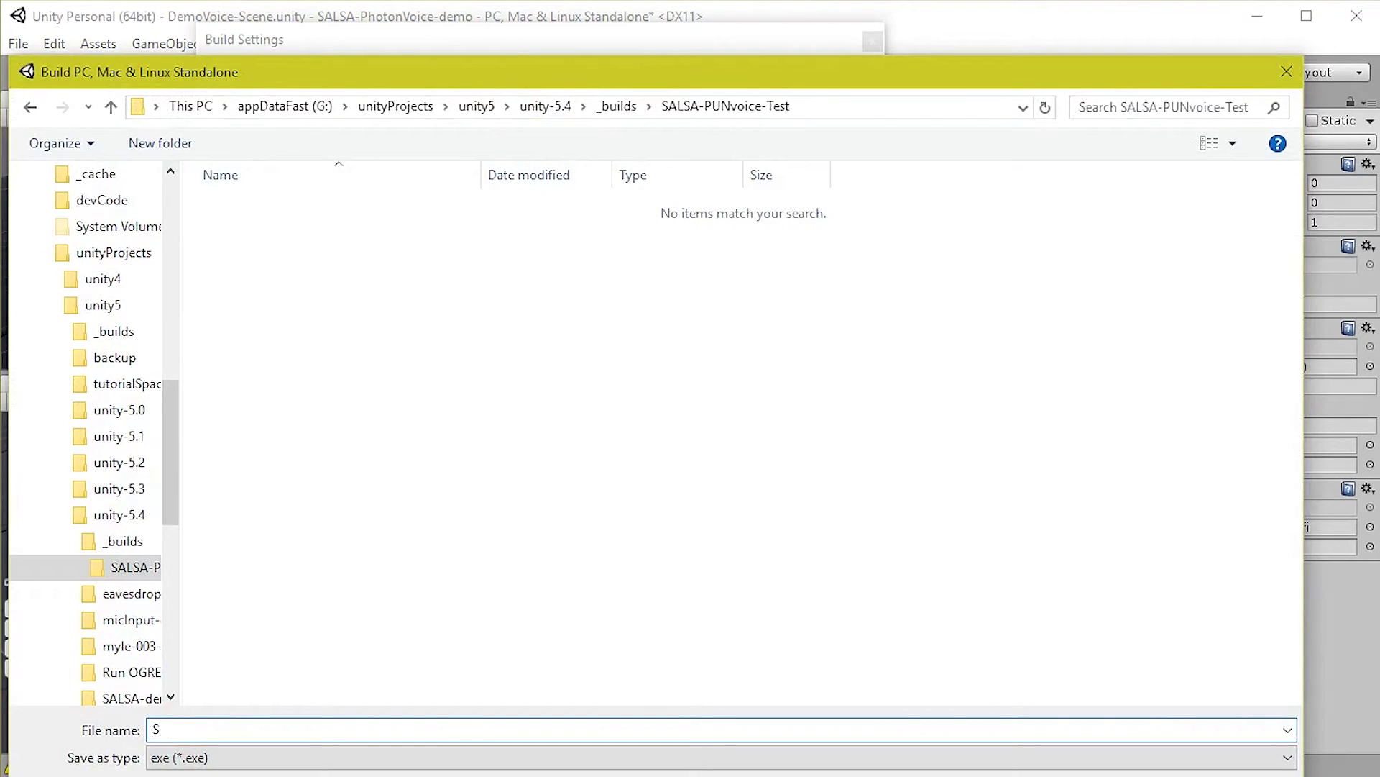
pyautogui.press('Return')
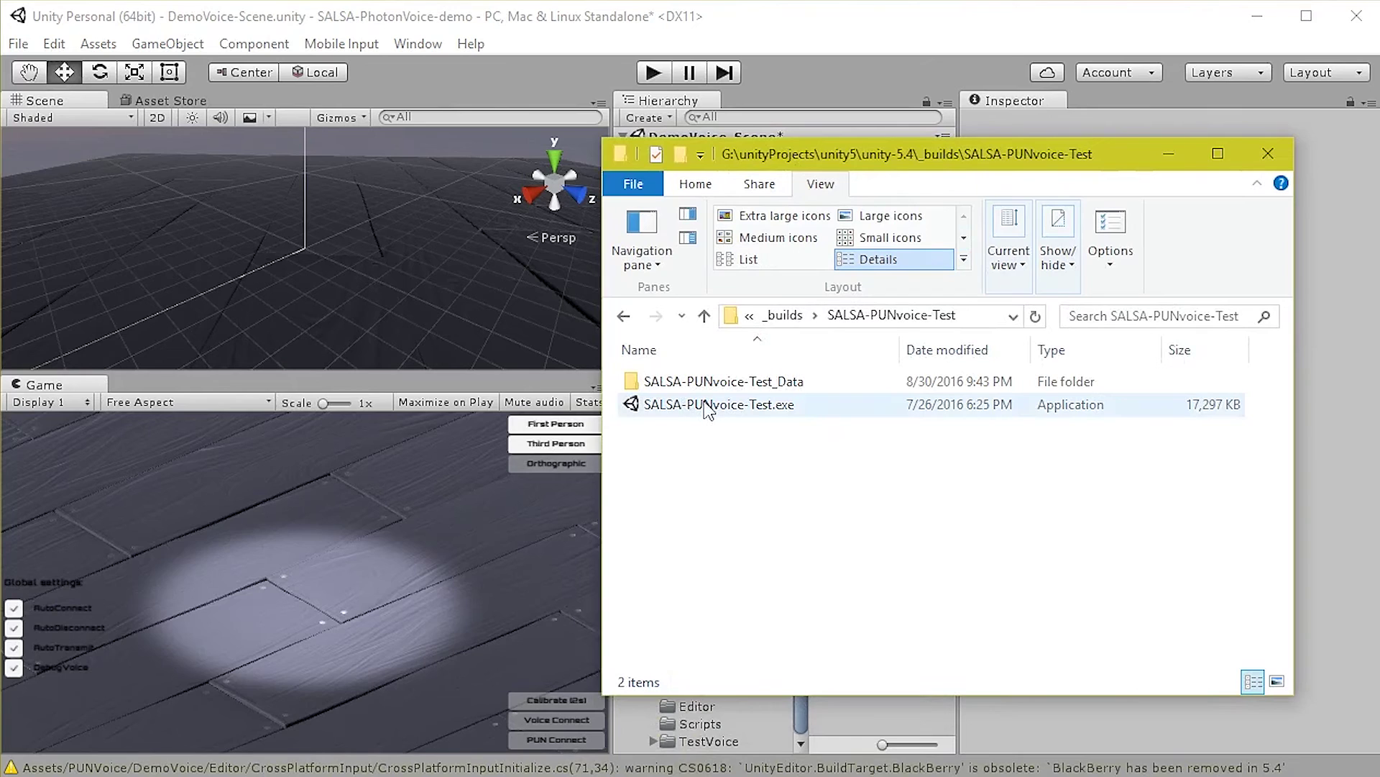
# Launch the built player at 800 x 600, park its window lower right, and reopen Build Settings
pyautogui.doubleClick(703, 406)
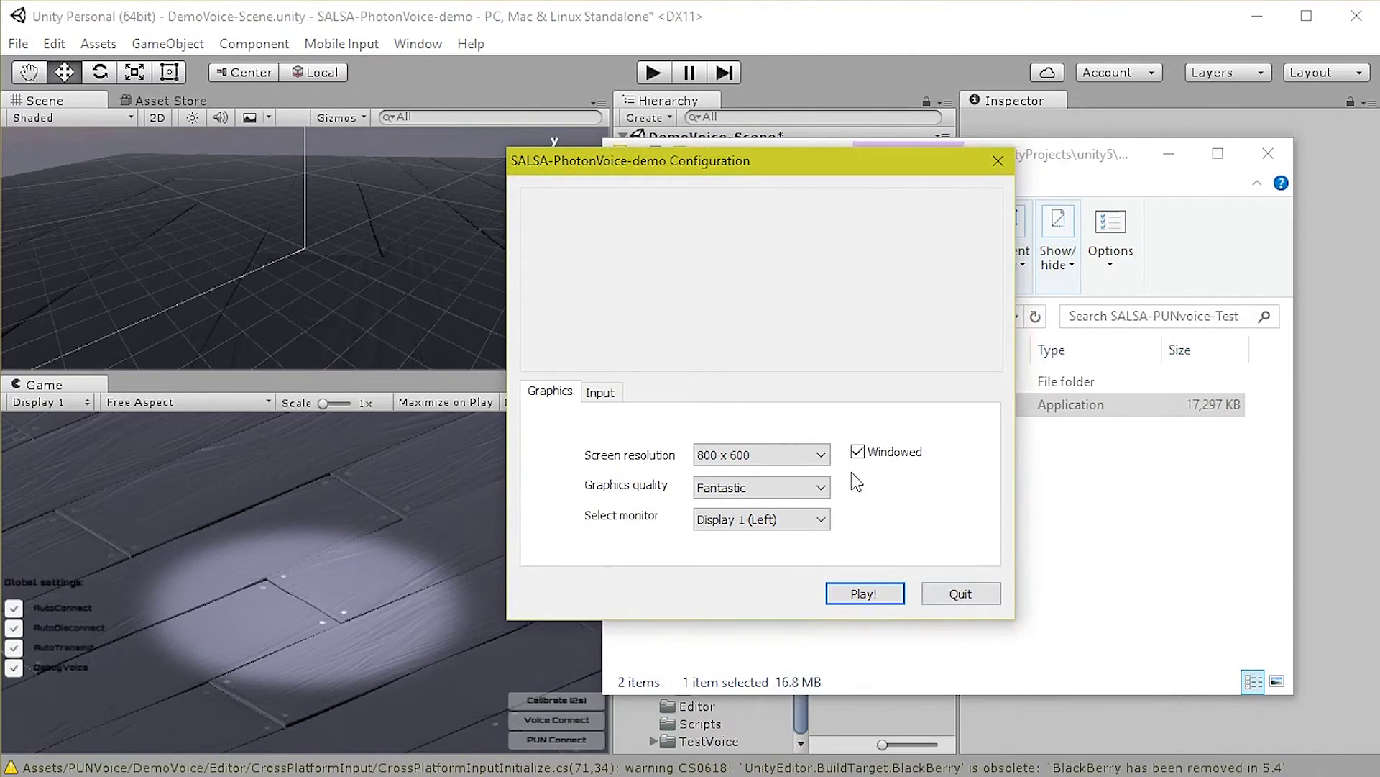
pyautogui.click(849, 596)
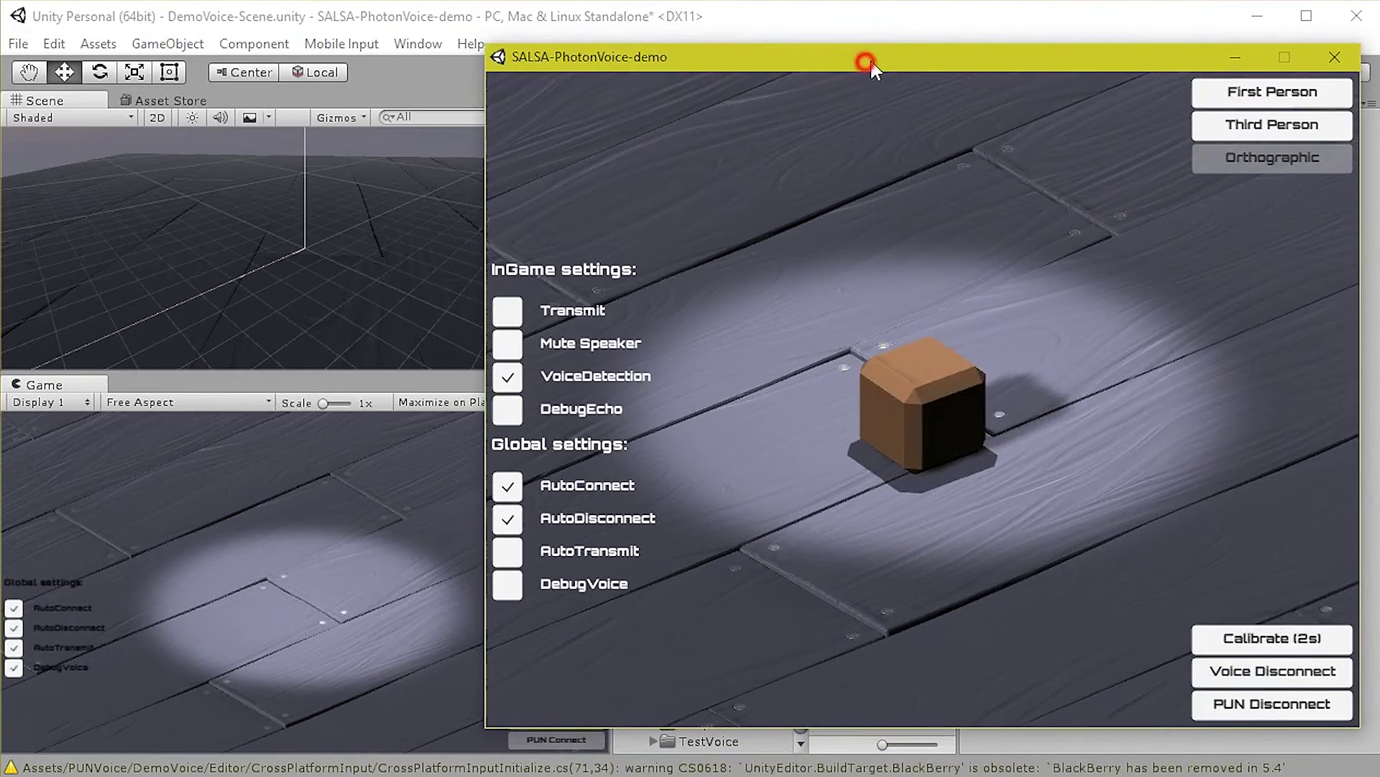
pyautogui.moveTo(868, 62); pyautogui.dragTo(1326, 658)
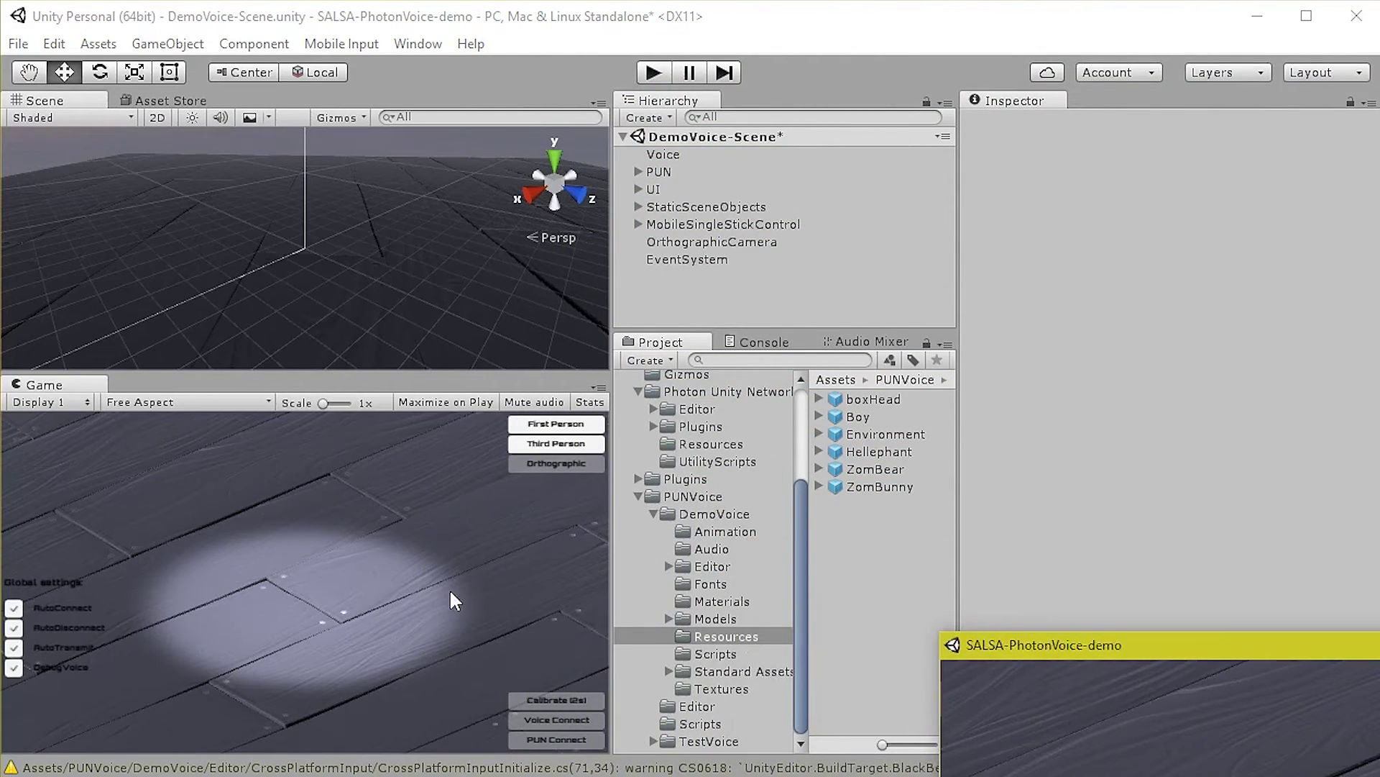
pyautogui.click(647, 66)
pyautogui.hotkey('ctrl', 'shift', 'b')
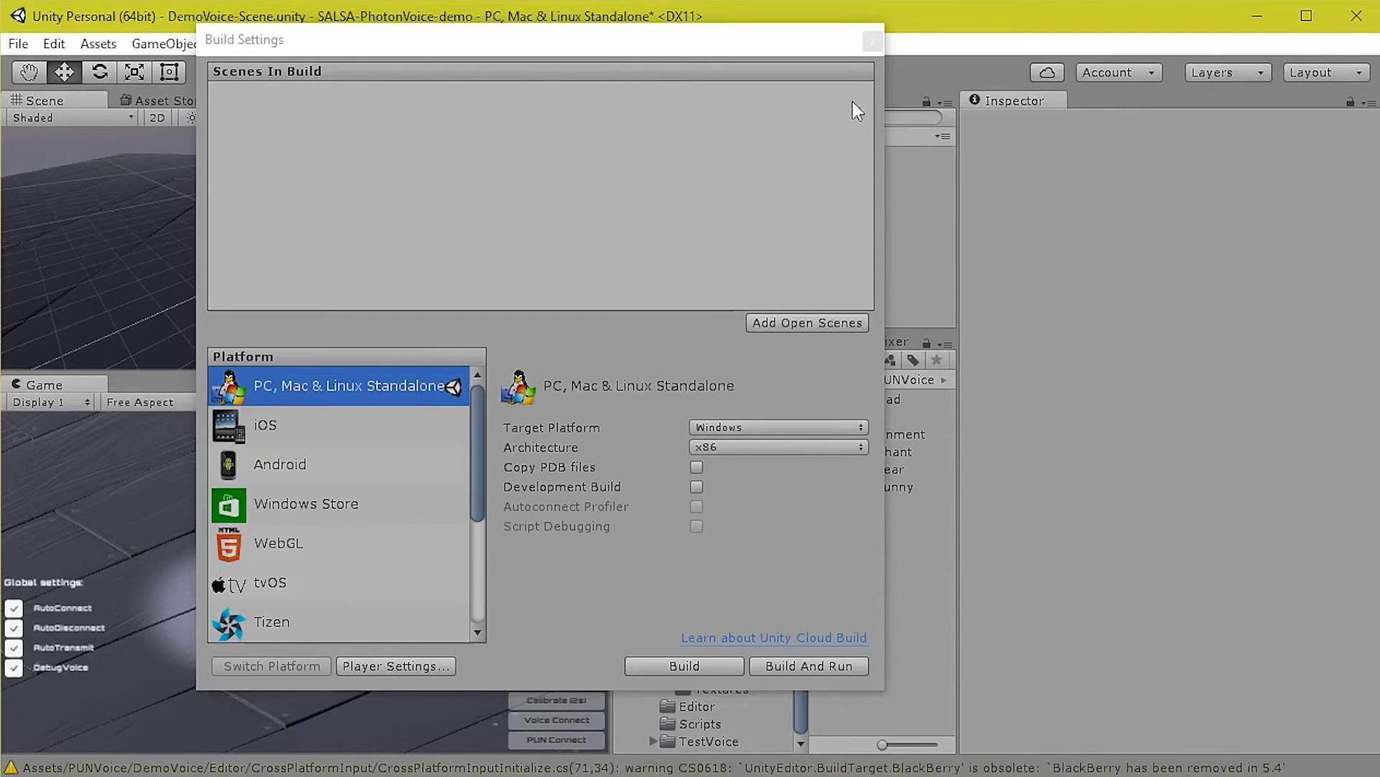
# Close Build Settings, move the player window to the lower right, and return to the editor
pyautogui.click(873, 41)
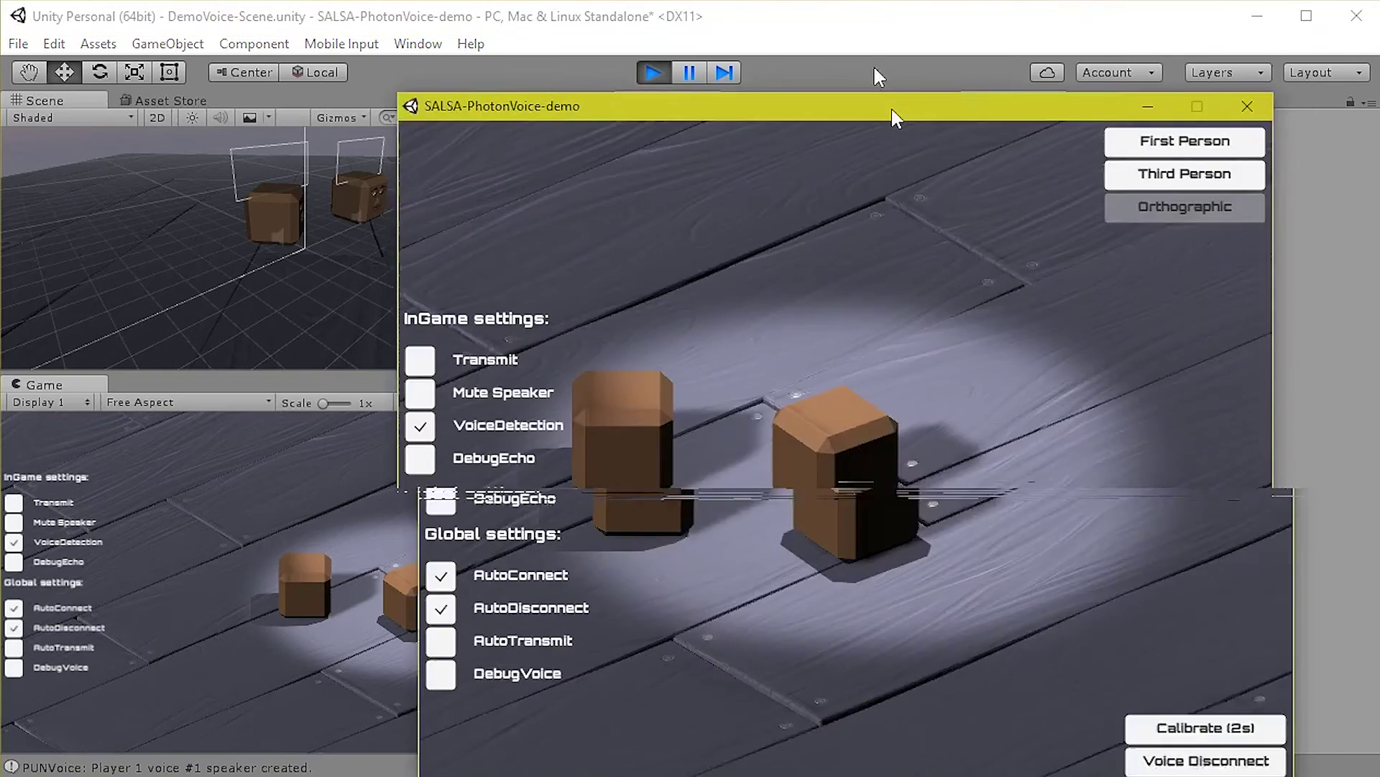
pyautogui.moveTo(616, 101); pyautogui.dragTo(1158, 452)
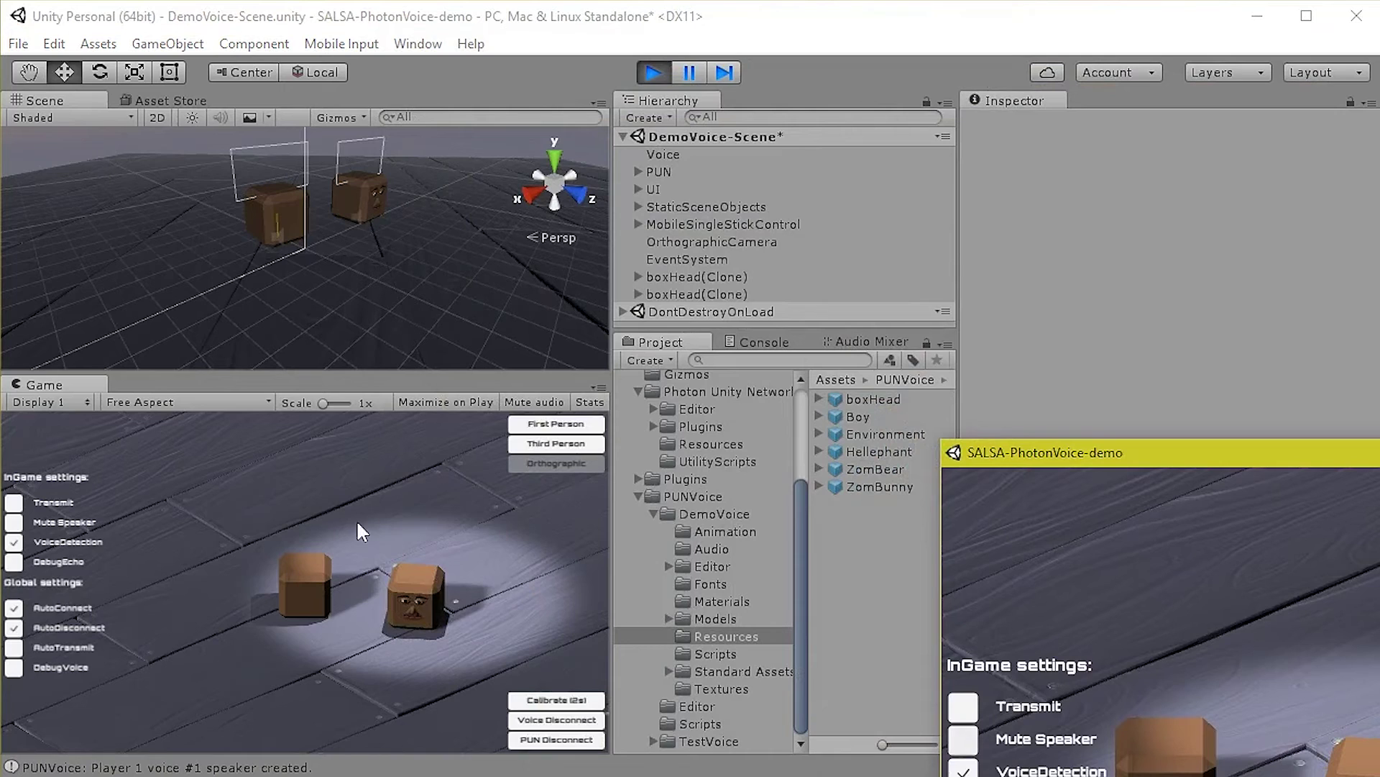
pyautogui.click(317, 573)
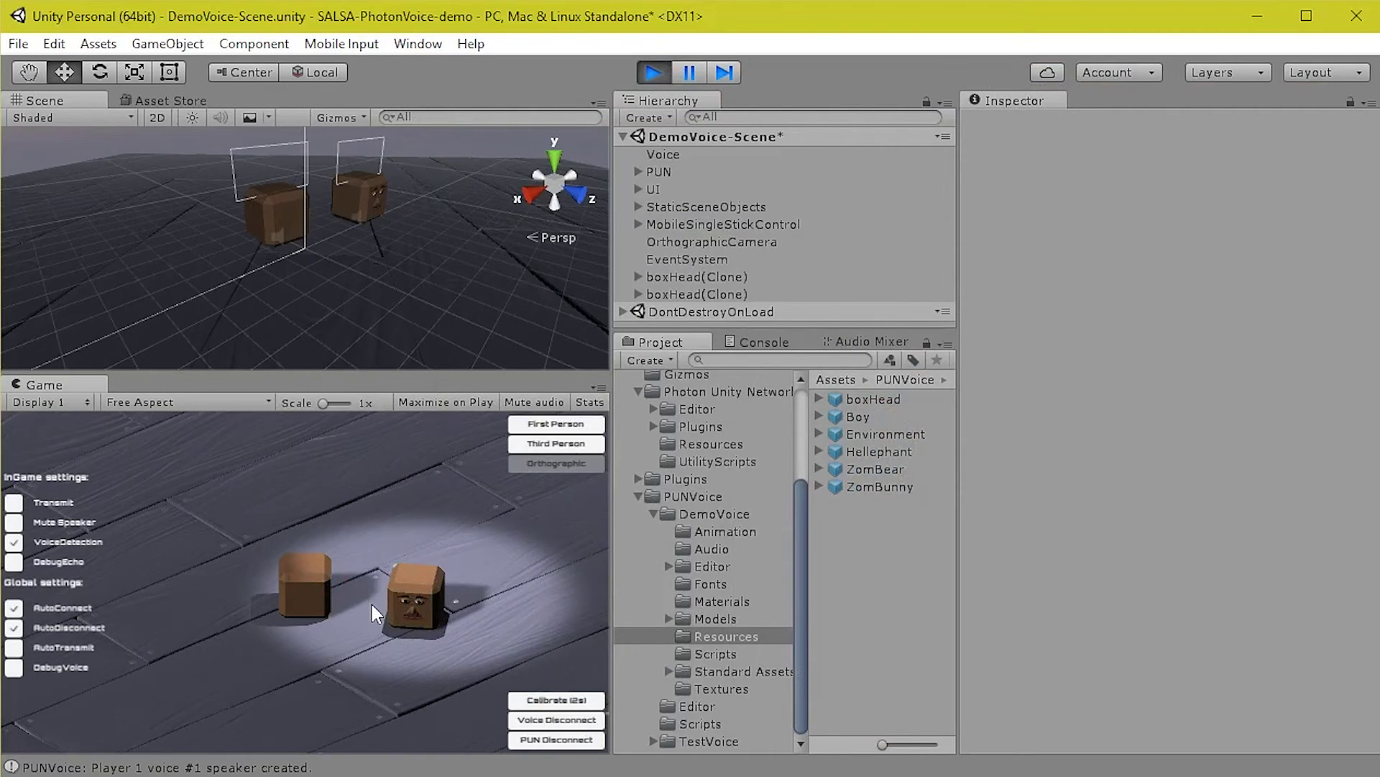
# Walk the local boxHead around the floor with W, then enable Transmit in the Game view
pyautogui.press('w')
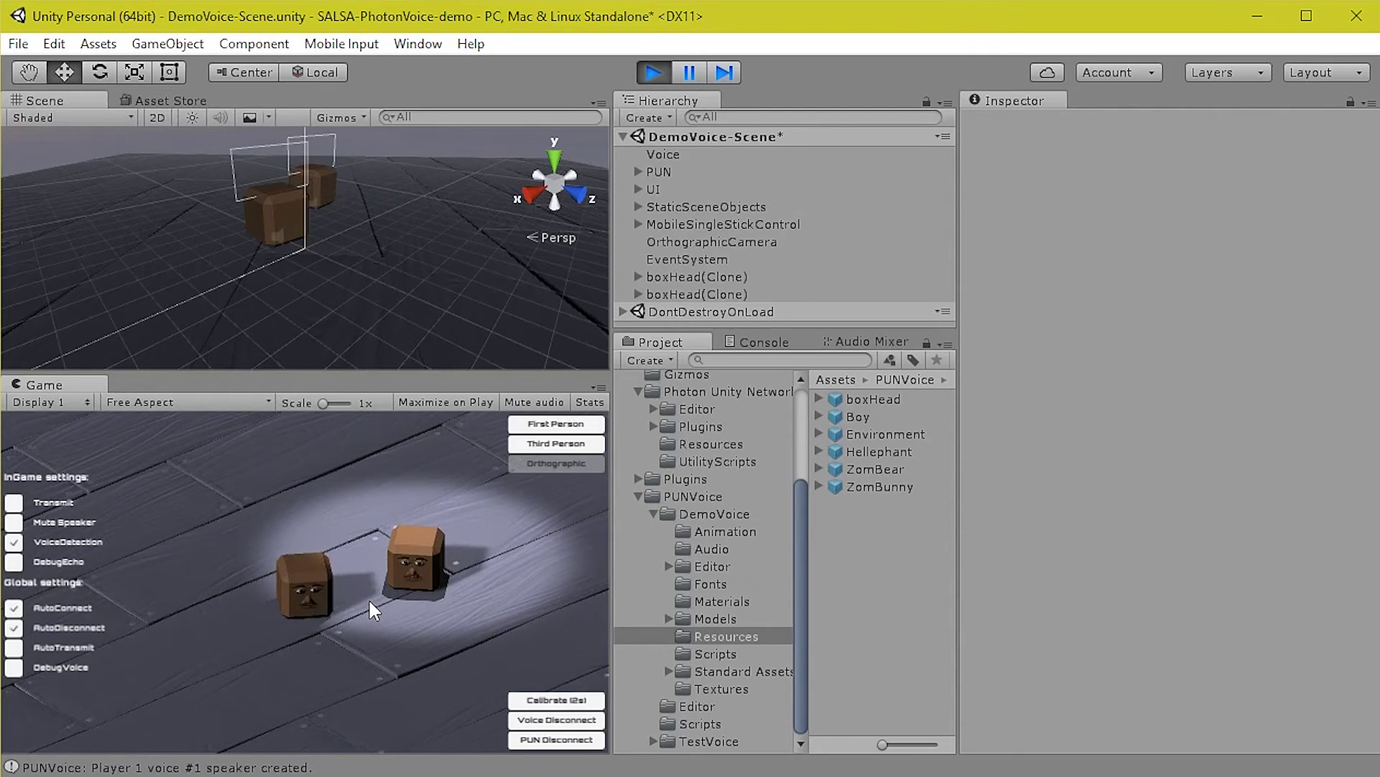
pyautogui.press('w')
pyautogui.press('w')
pyautogui.hotkey('alt', 'Tab')
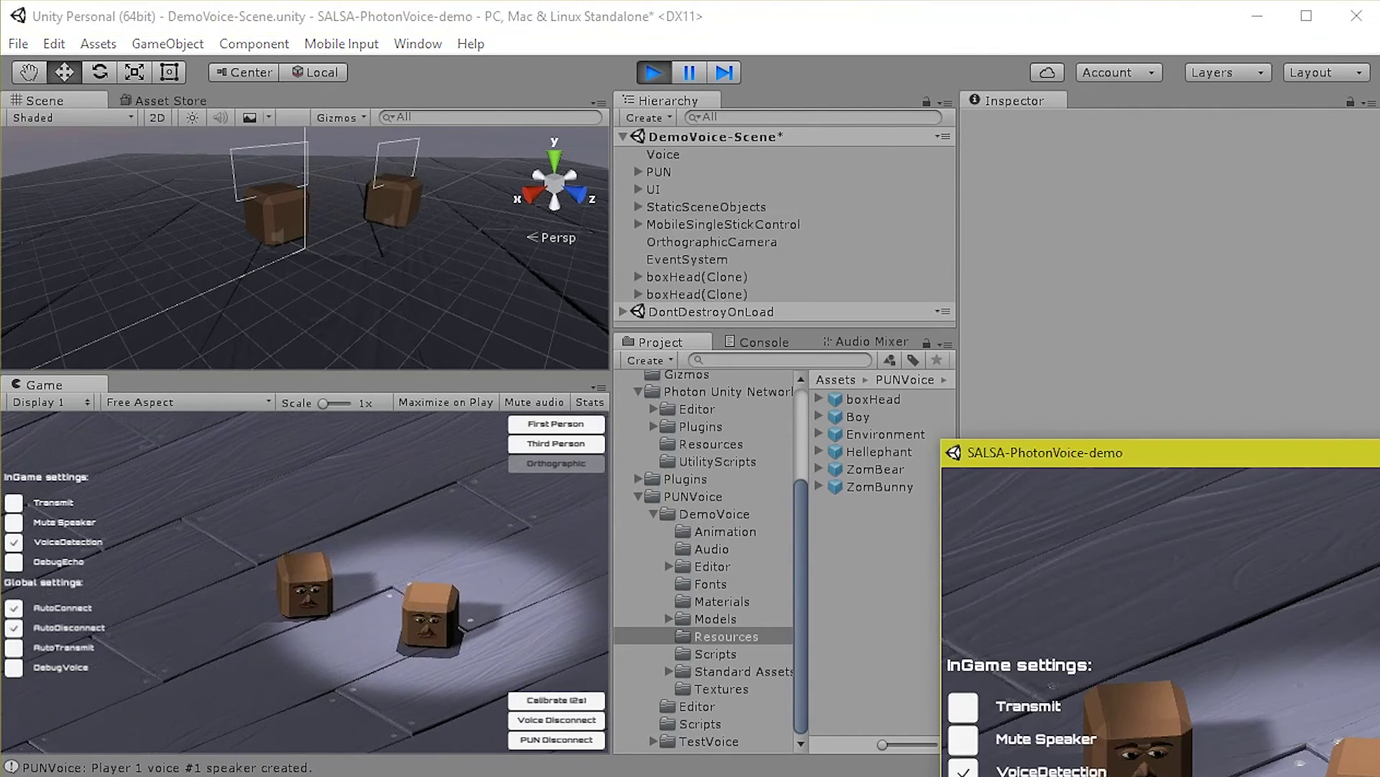
pyautogui.press('w')
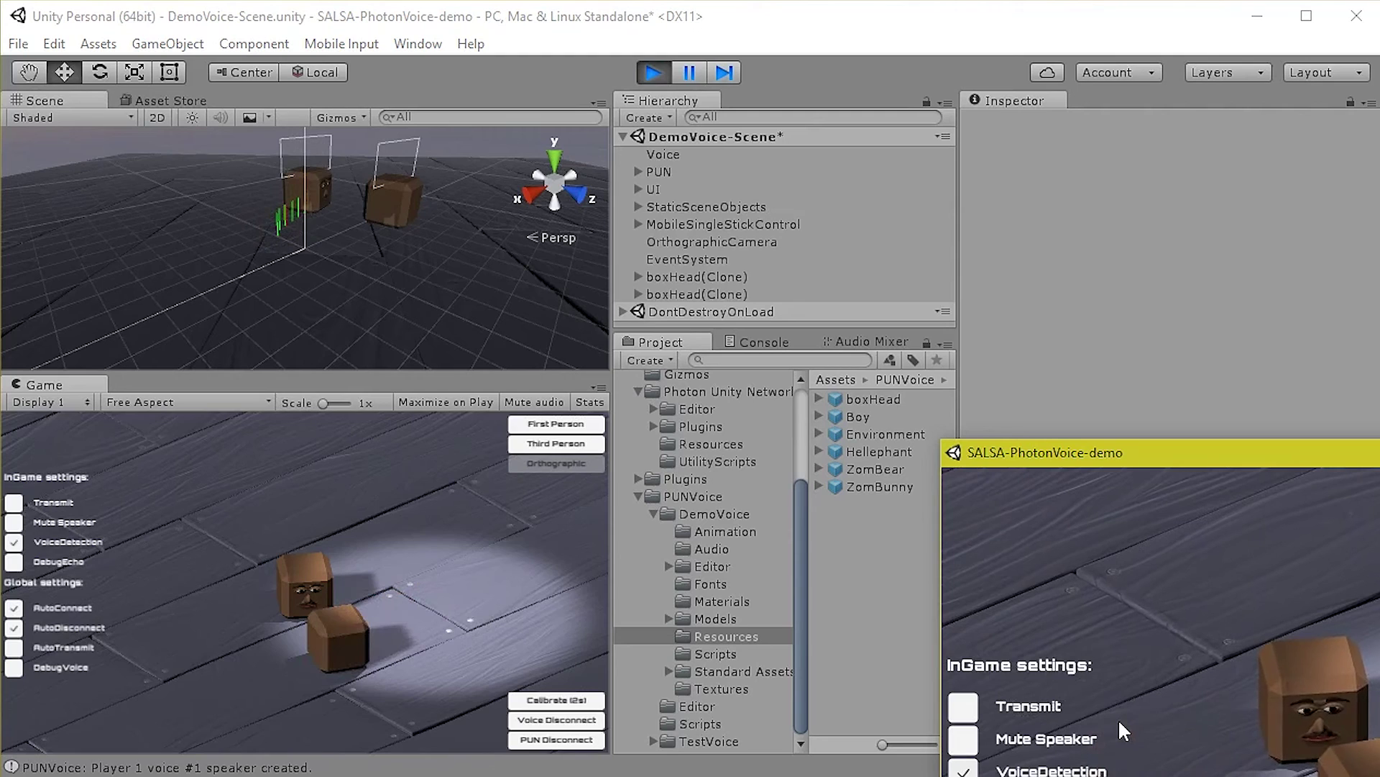
pyautogui.press('w')
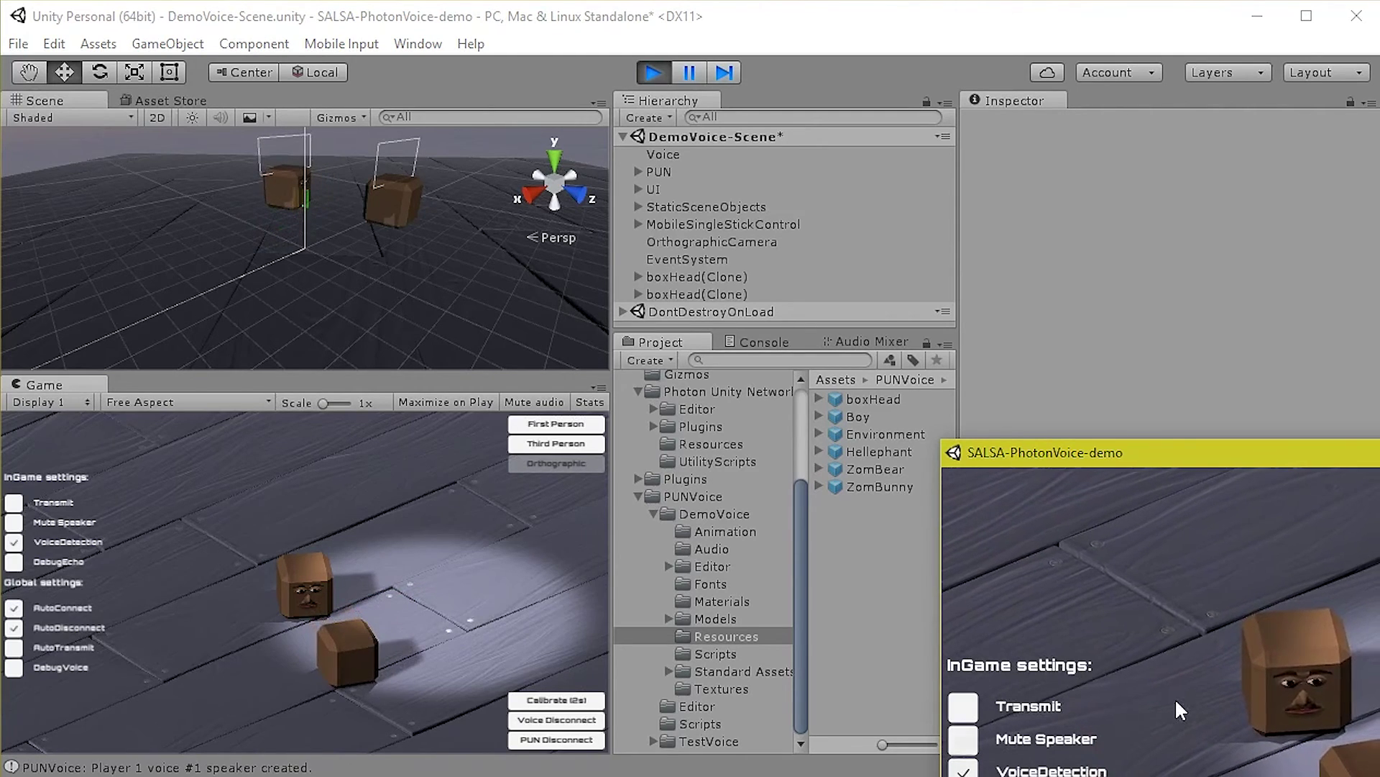
pyautogui.click(14, 503)
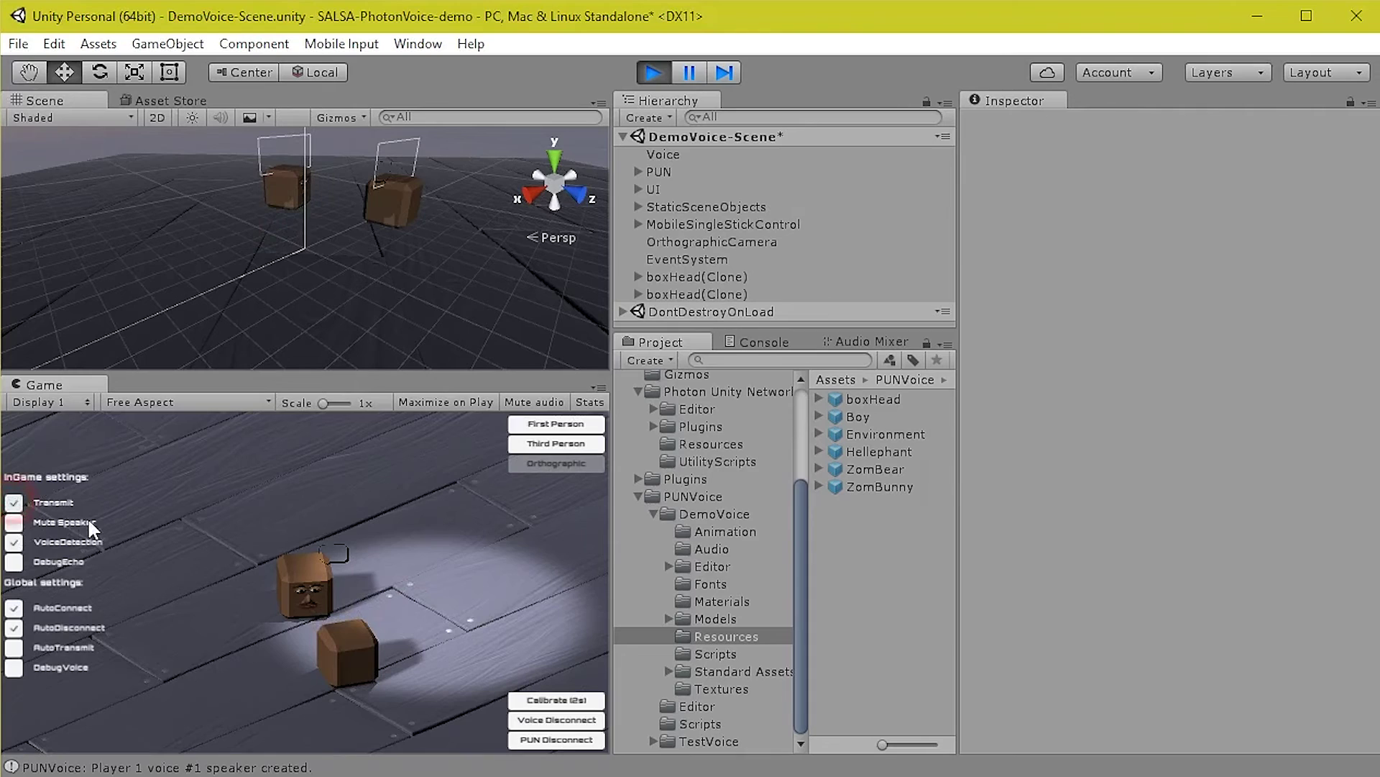
# Turn Transmit off, move the player window up beside the editor, then turn Transmit back on
pyautogui.click(25, 506)
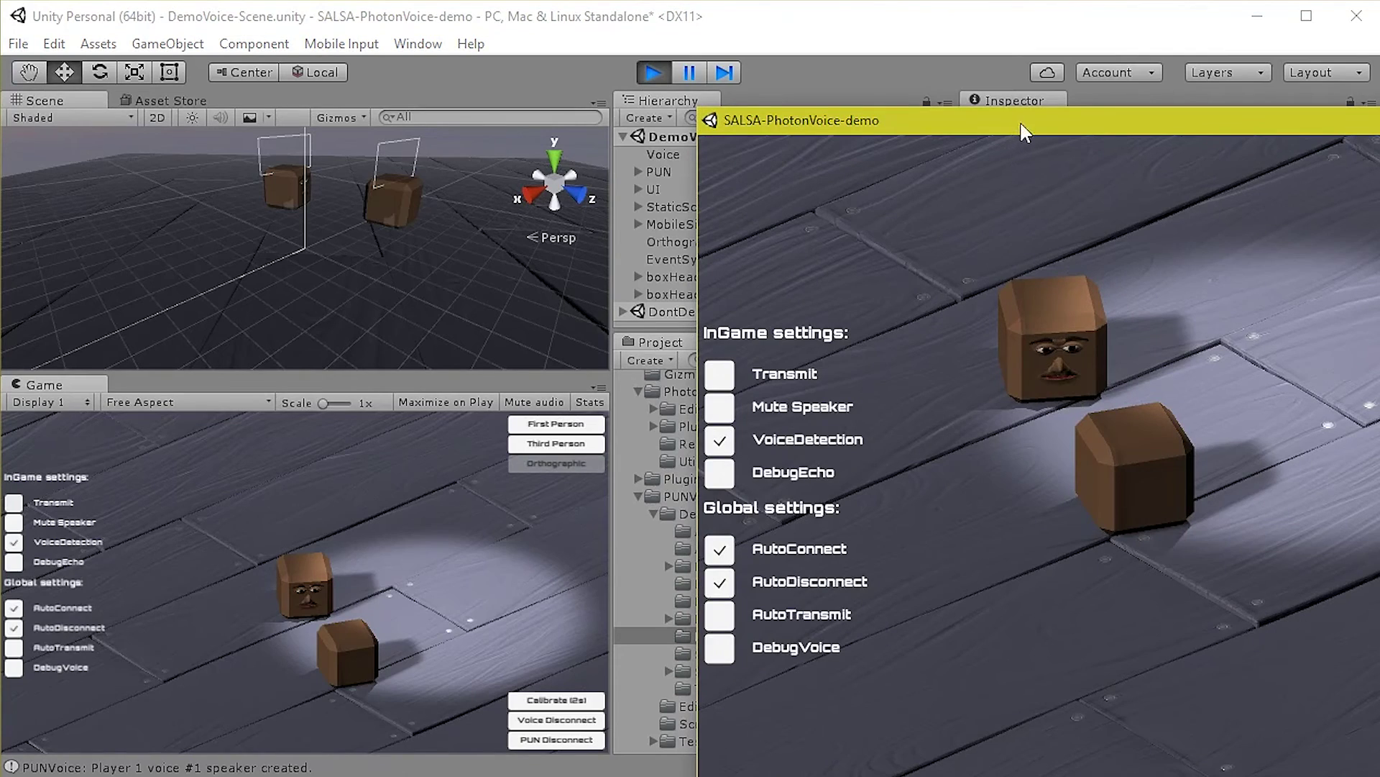
pyautogui.moveTo(1025, 132); pyautogui.dragTo(828, 108)
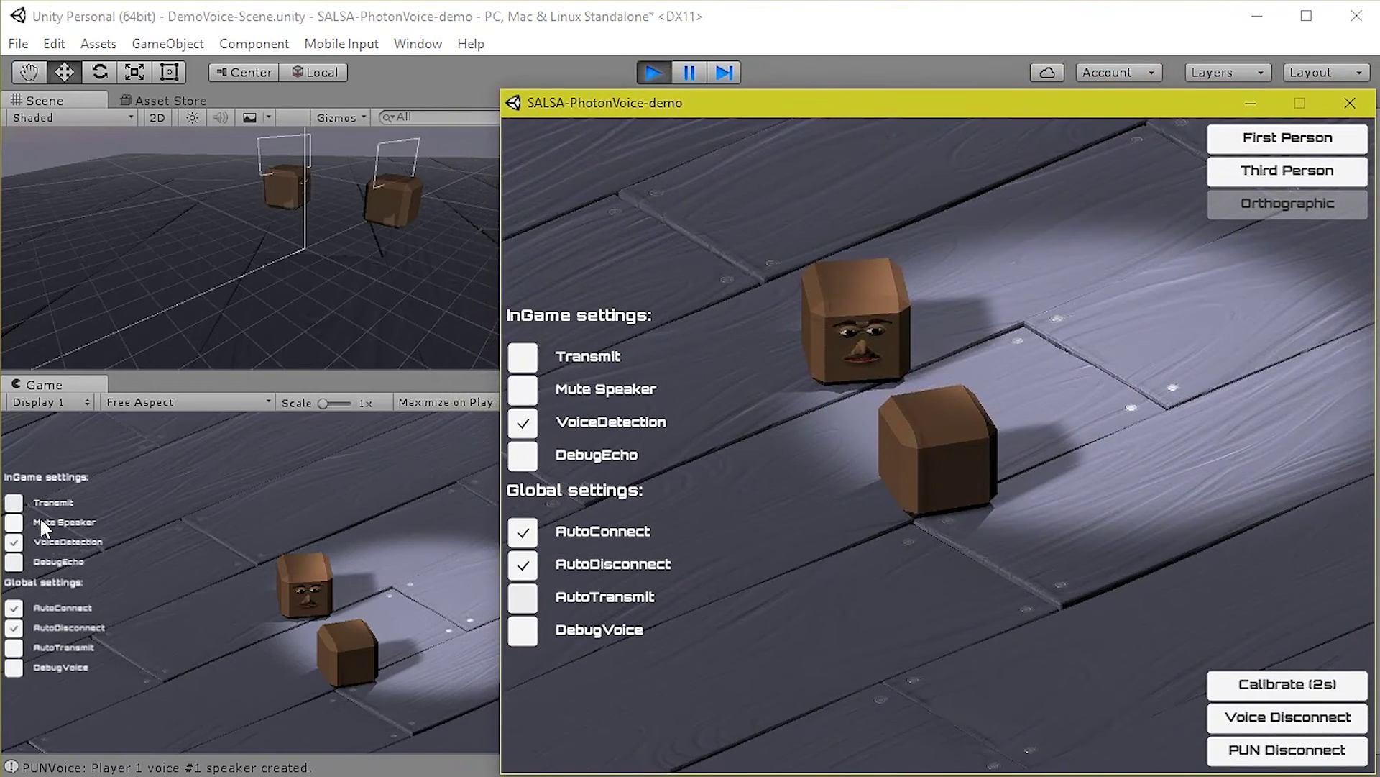
pyautogui.click(14, 505)
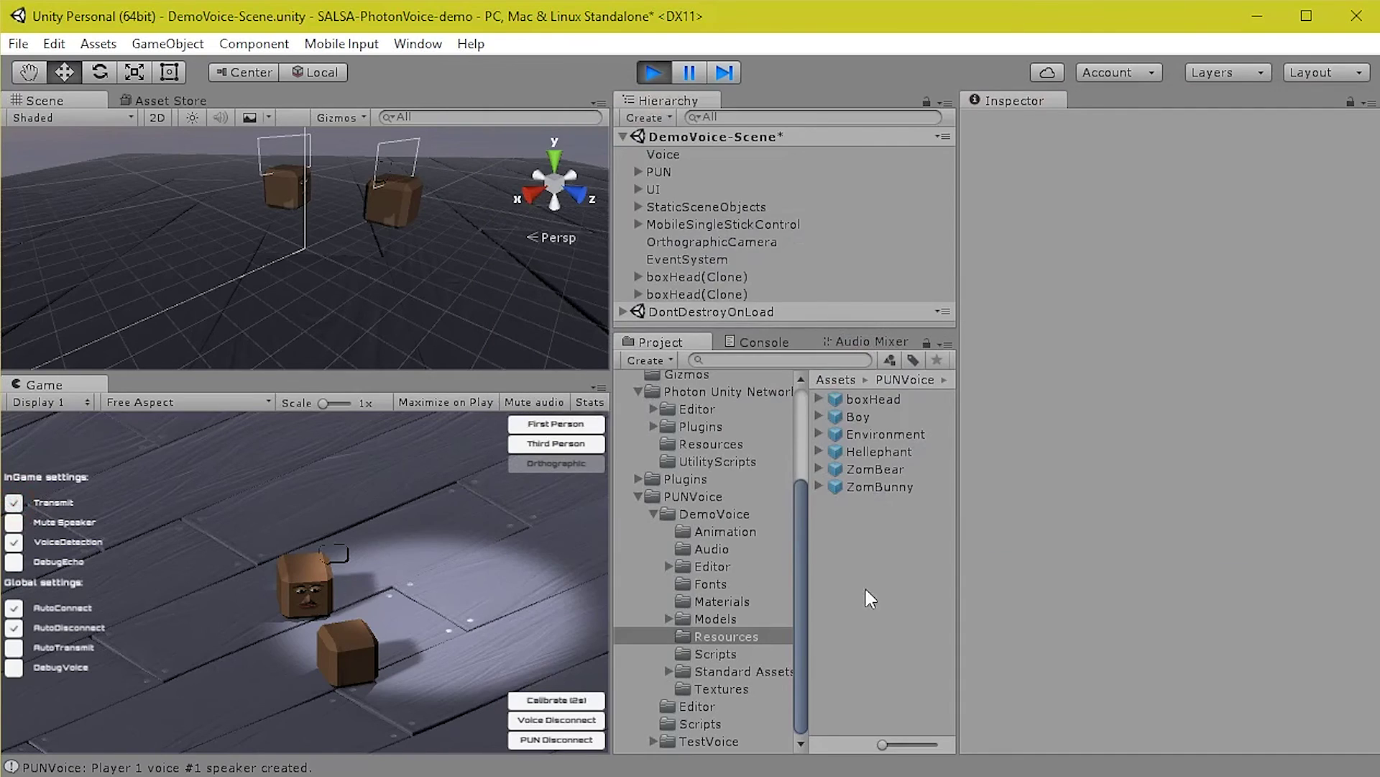
# Watch the talking boxHead's lip-sync in First Person mode in the standalone player
pyautogui.press('alt')
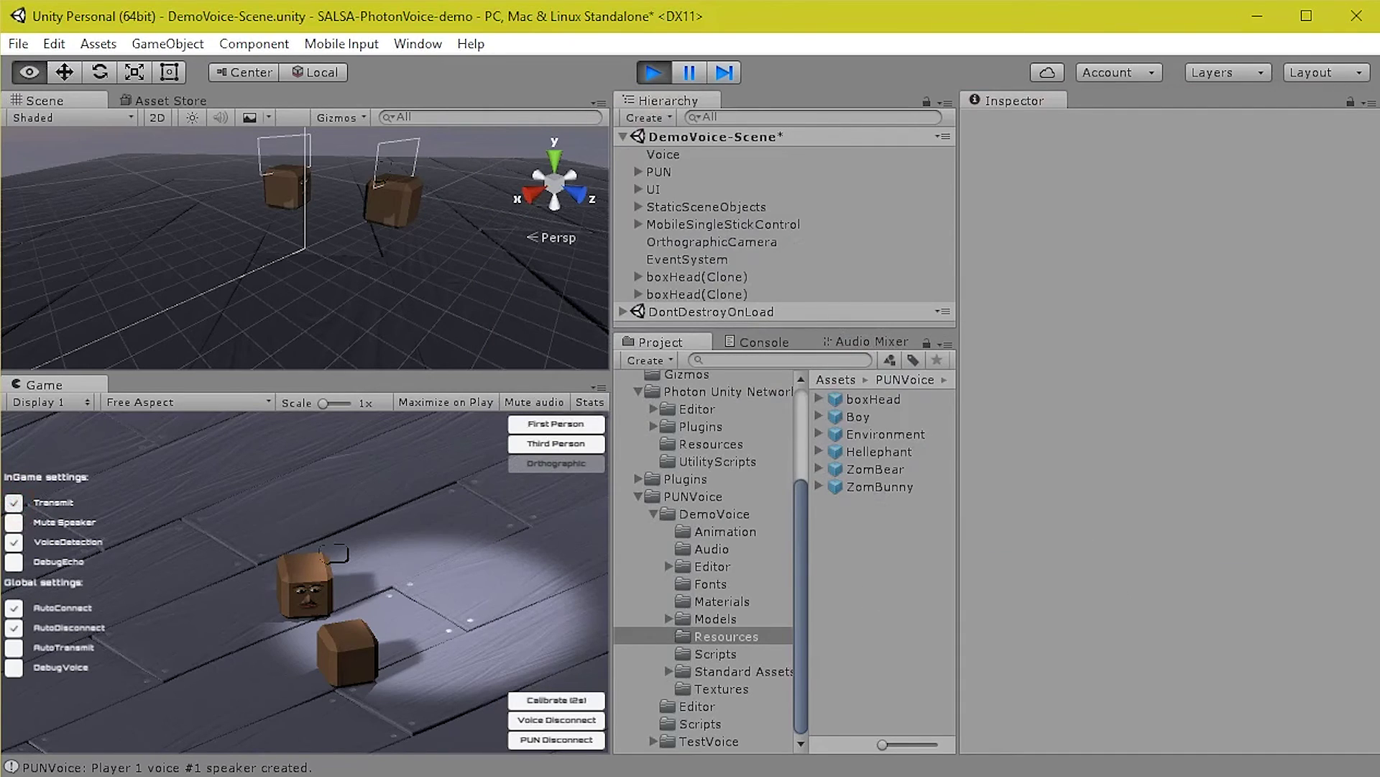
pyautogui.hotkey('alt', 'Tab')
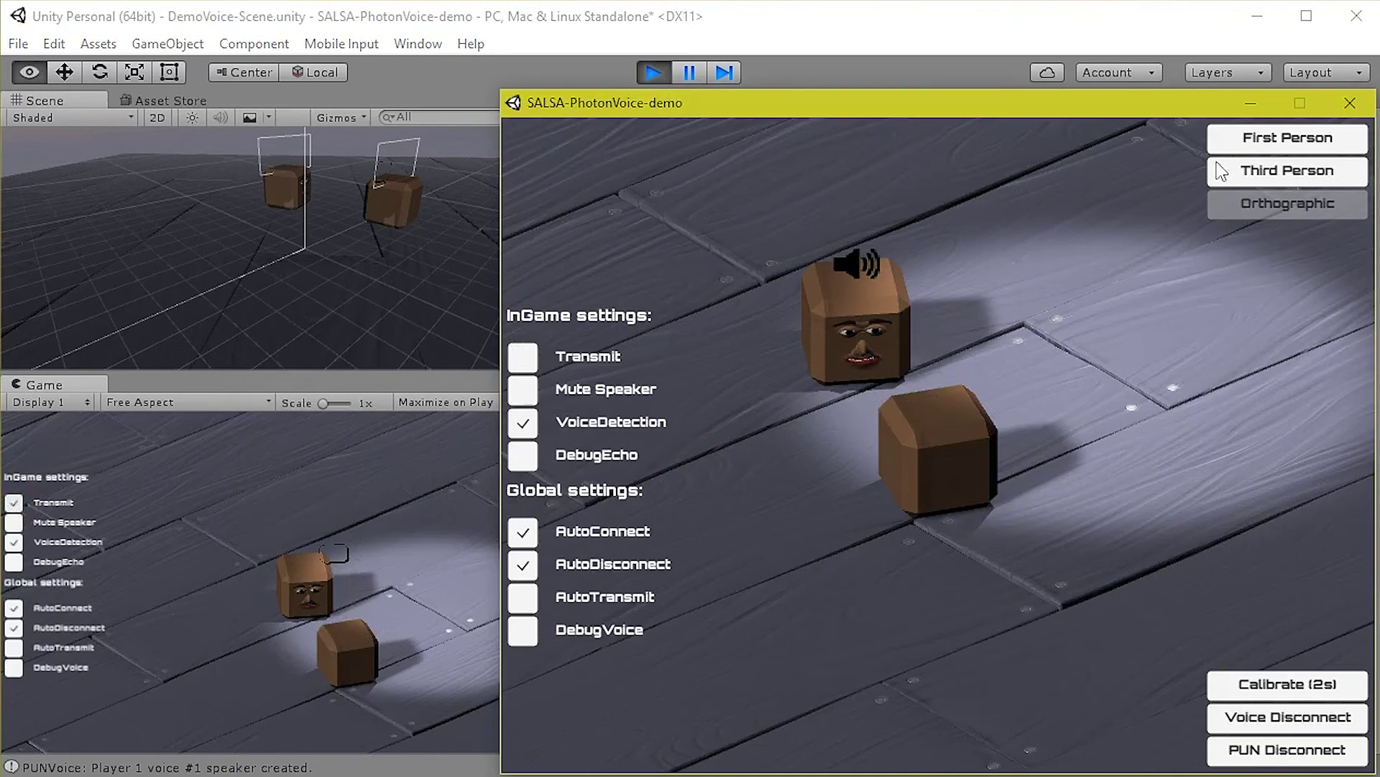
pyautogui.click(1294, 136)
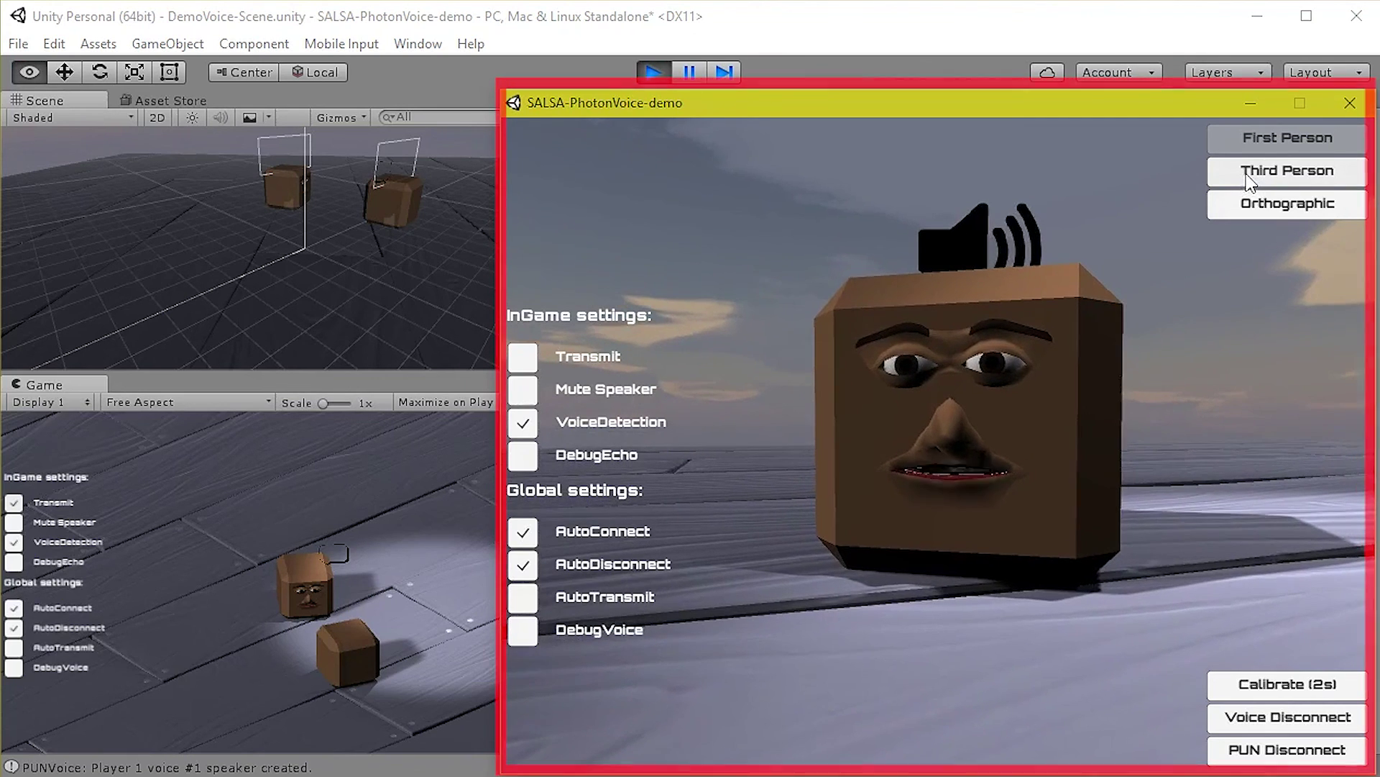
pyautogui.hotkey('alt', 'Tab')
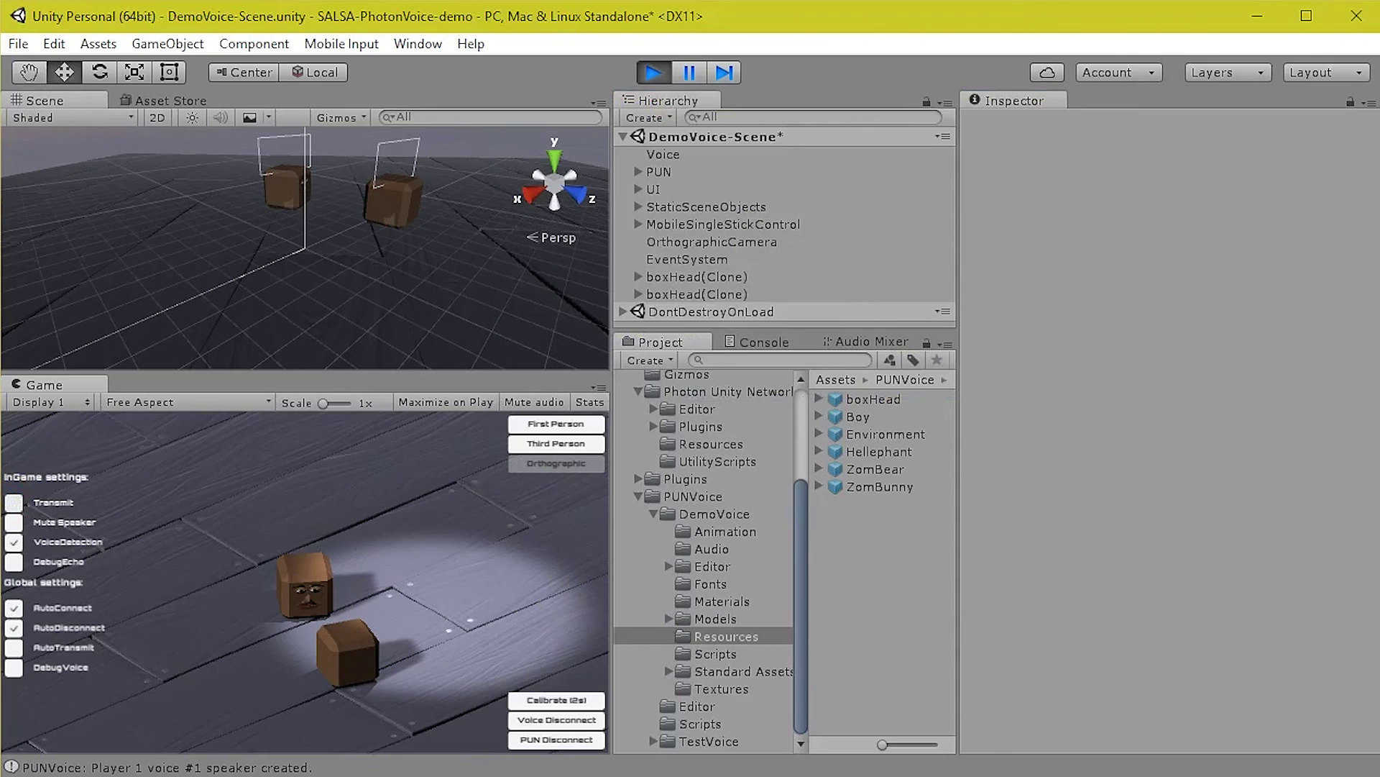
pyautogui.hotkey('alt', 'Tab')
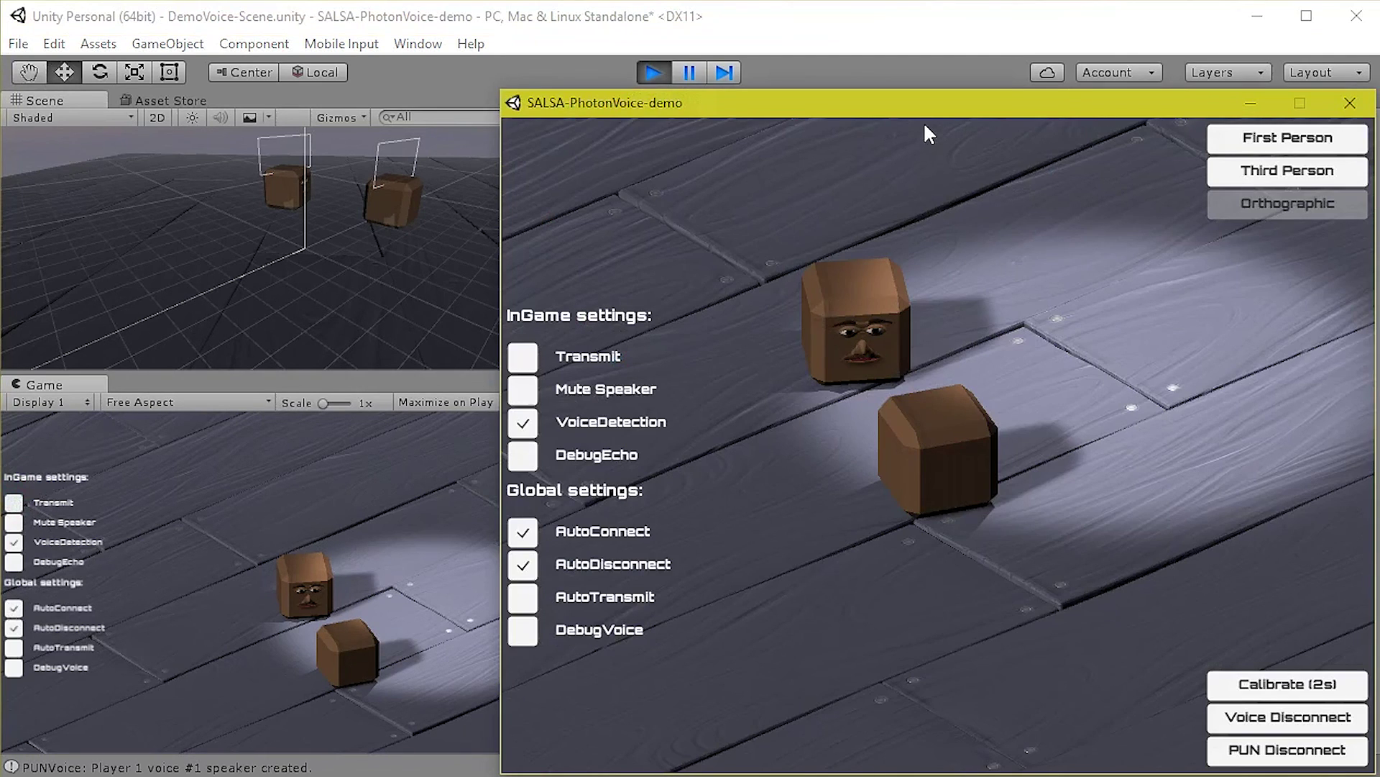